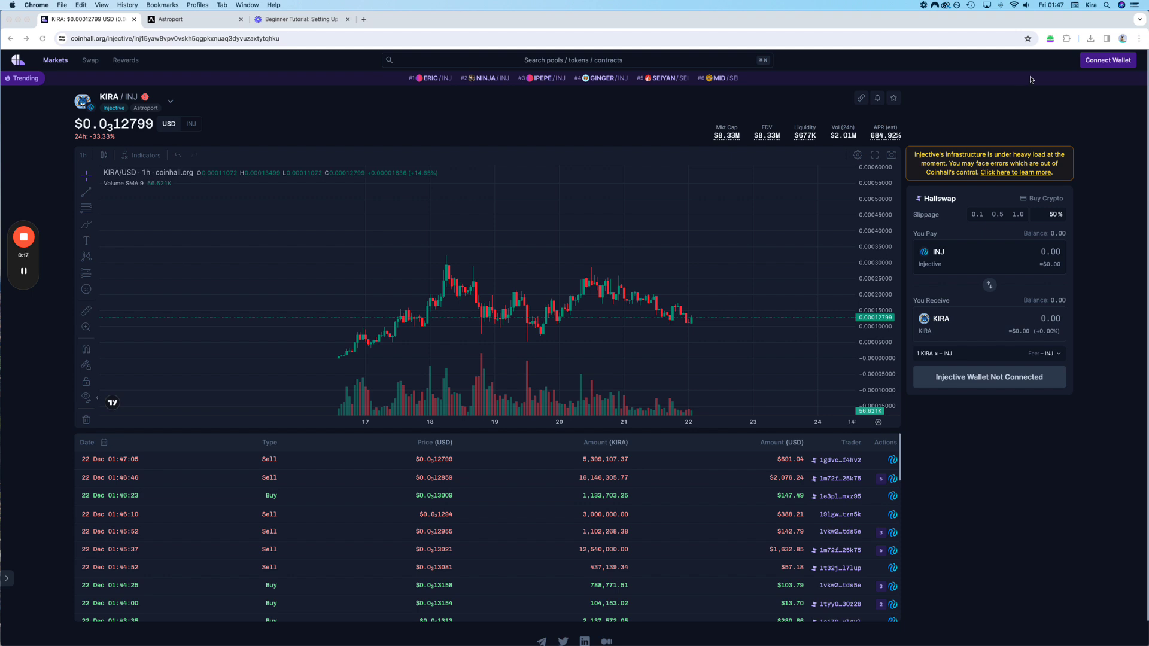
# Check the wallet's portfolio balance, then move between the Coinhall KIRA chart and Astroport swap page
pyautogui.click(1050, 40)
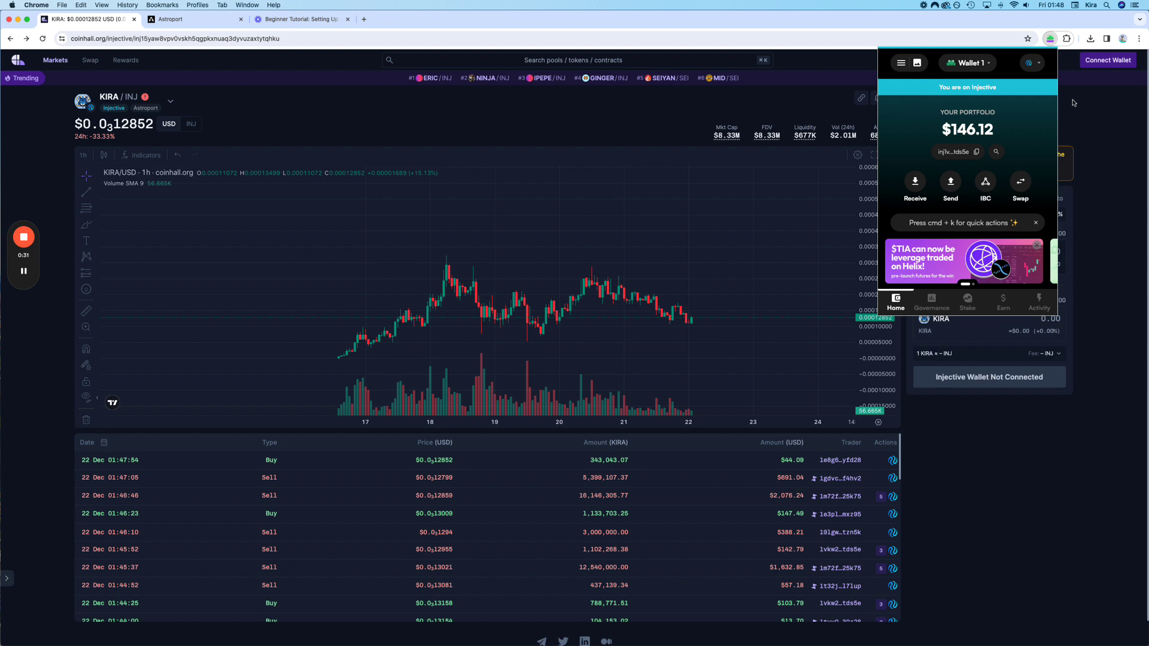
pyautogui.click(1075, 97)
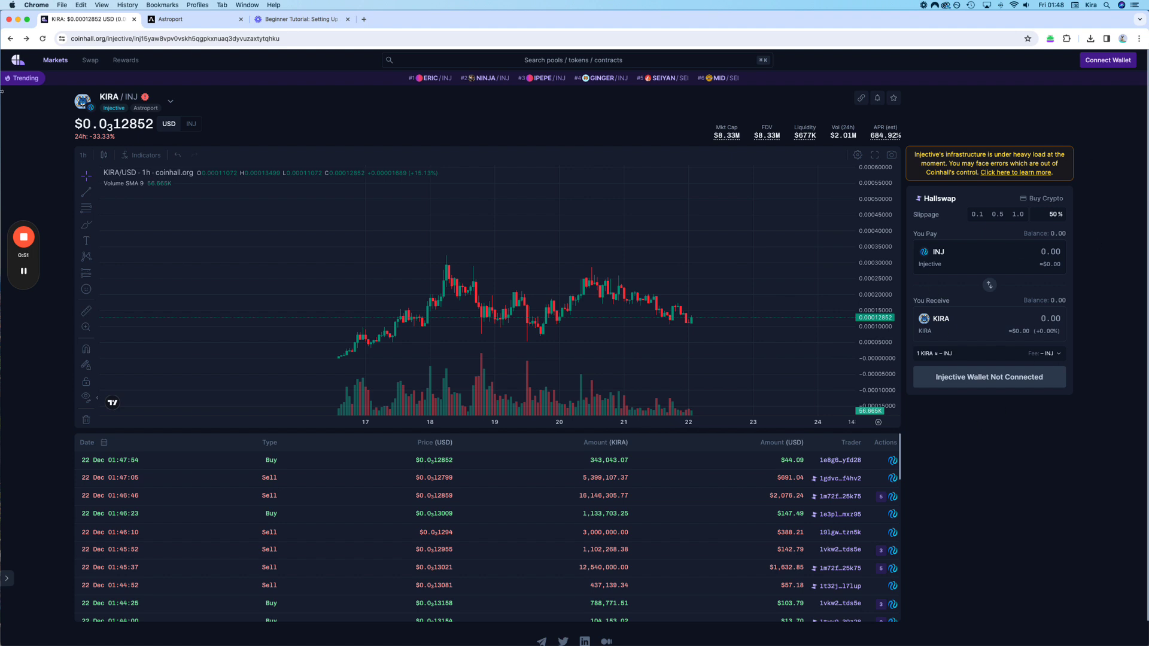
pyautogui.click(201, 20)
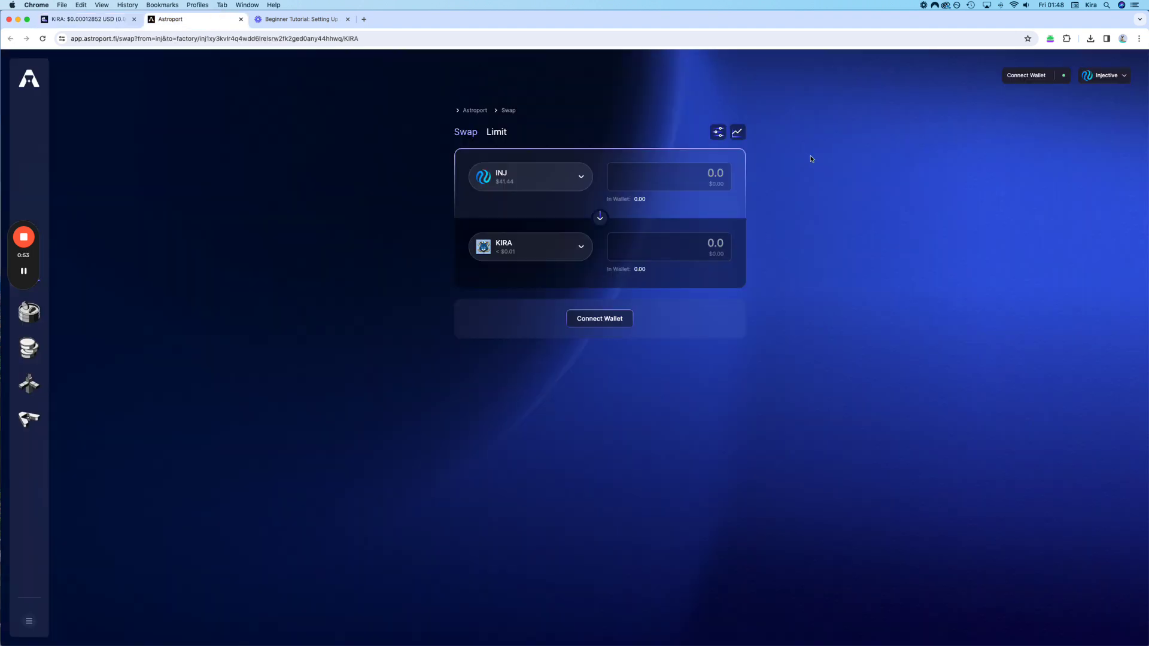
pyautogui.click(94, 24)
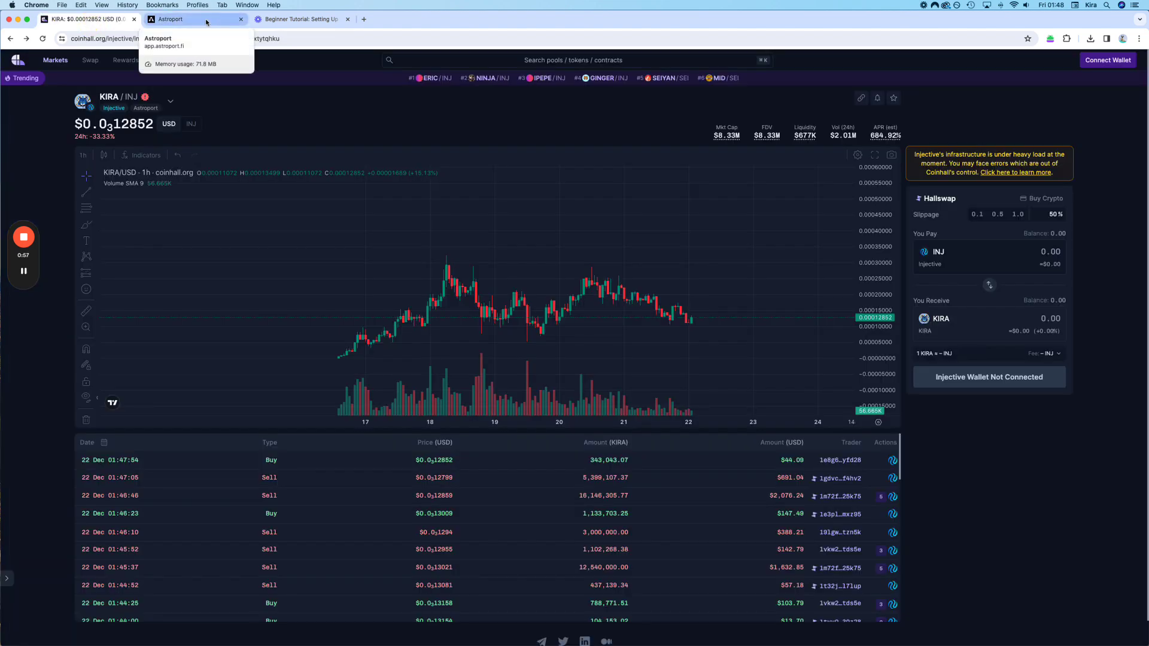
pyautogui.click(205, 23)
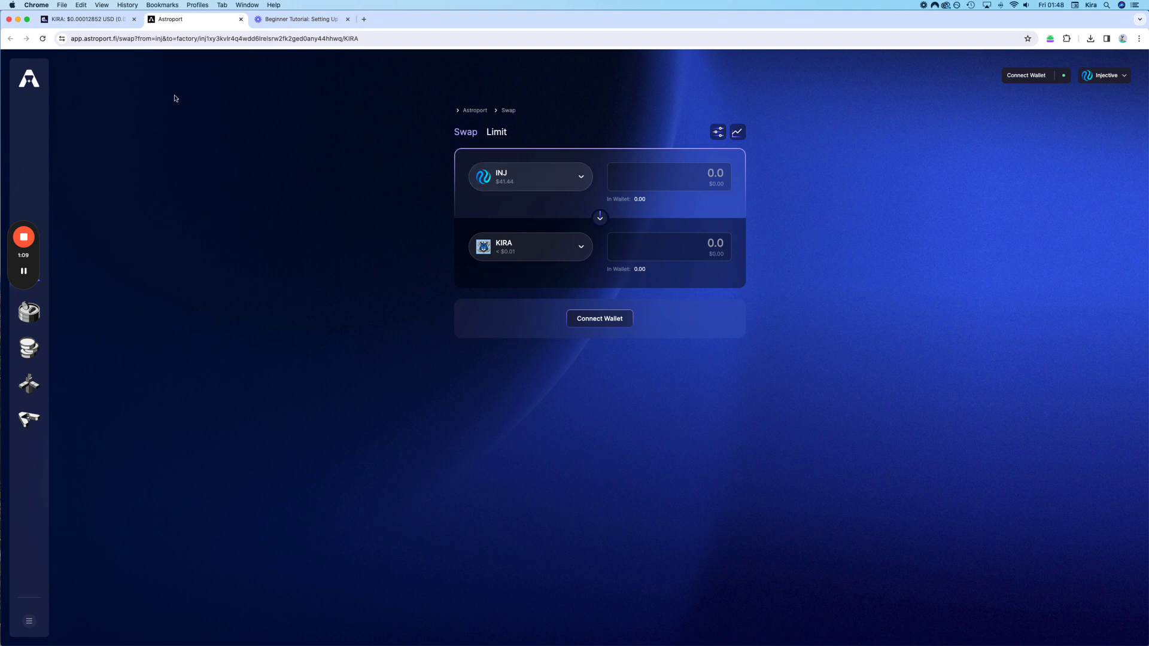
# Keep comparing the Coinhall KIRA chart with Astroport's swap page, finishing on Astroport's INJ to KIRA swap
pyautogui.click(83, 19)
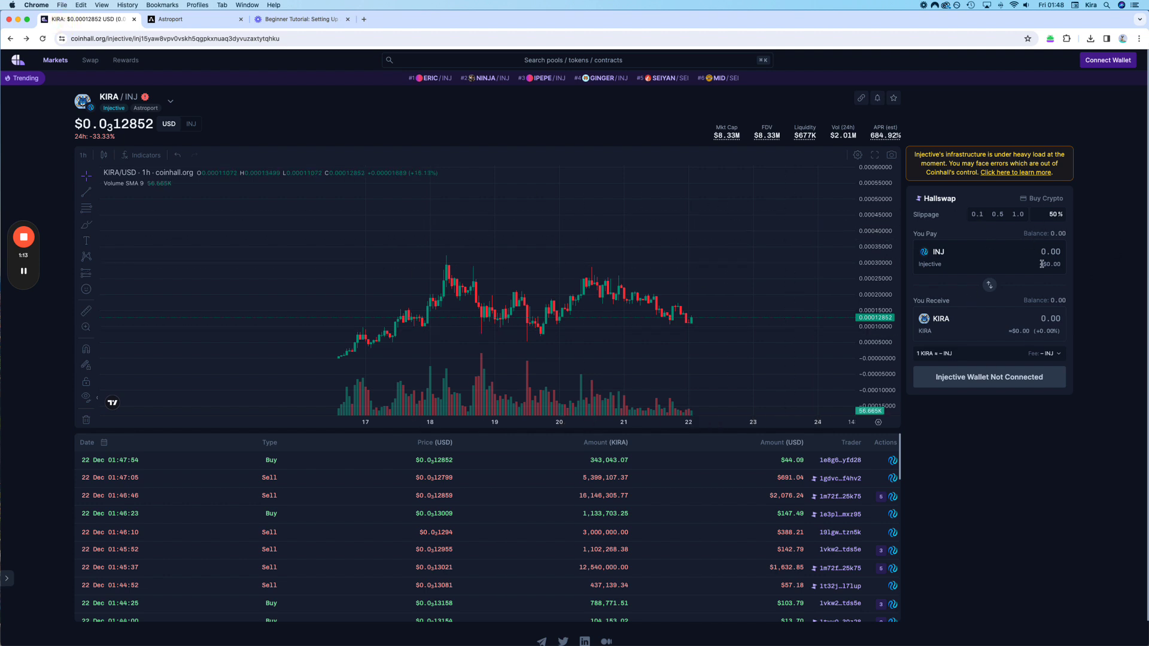
pyautogui.click(180, 19)
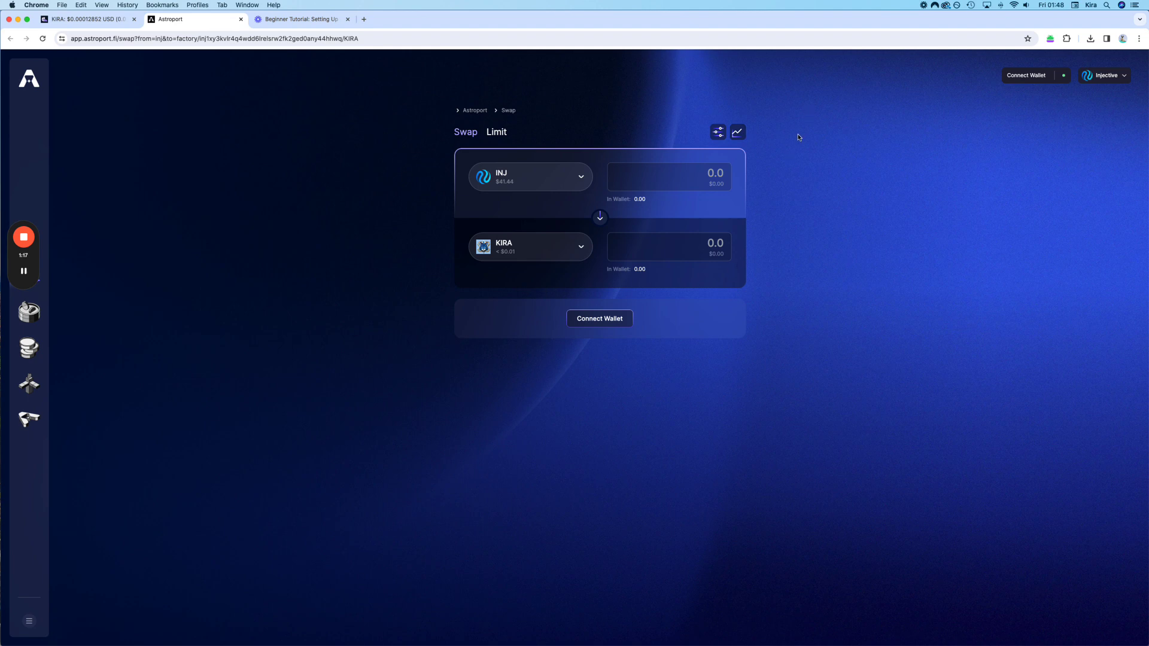
pyautogui.click(84, 19)
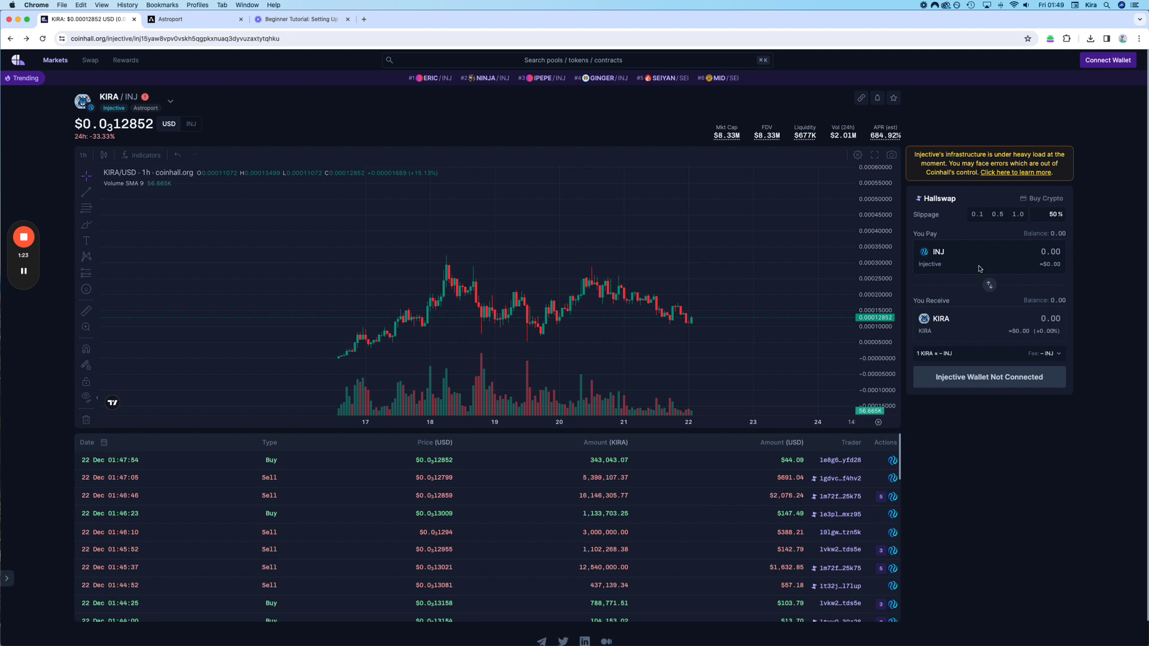
pyautogui.hotkey('ctrl', 'Tab')
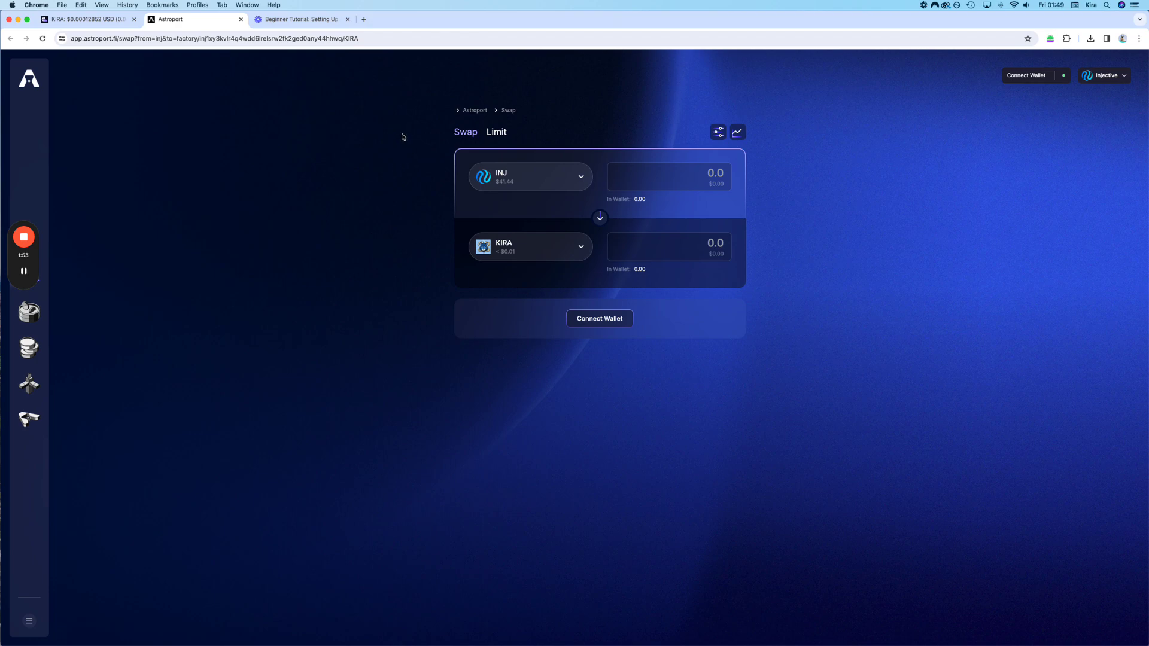
pyautogui.click(96, 20)
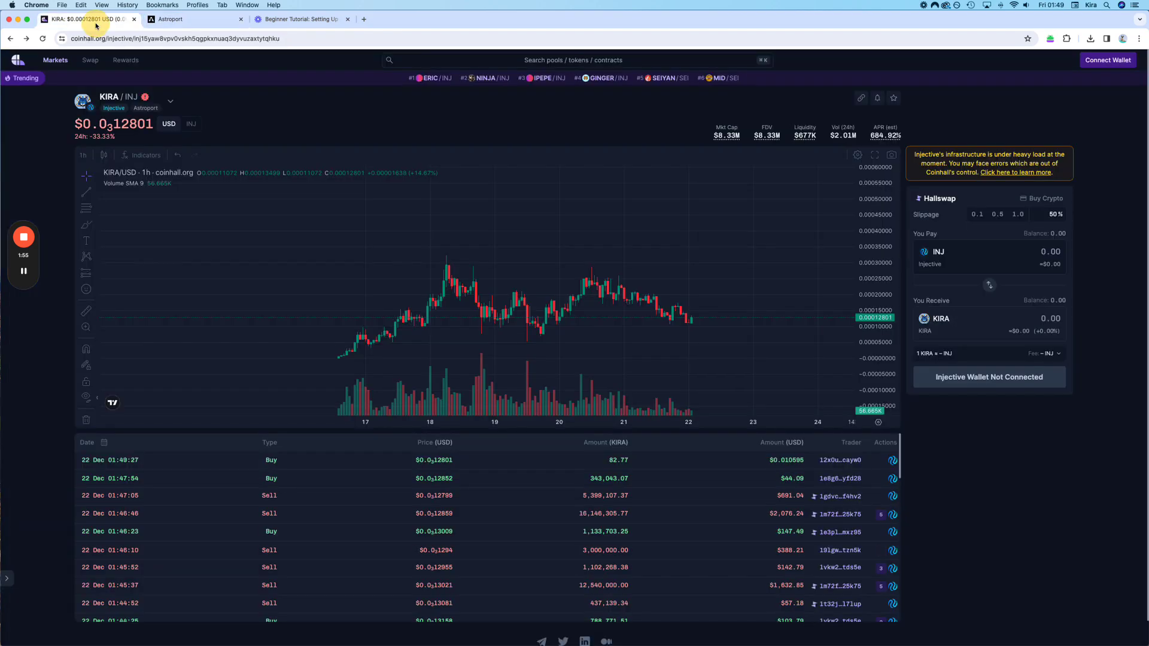
pyautogui.click(180, 22)
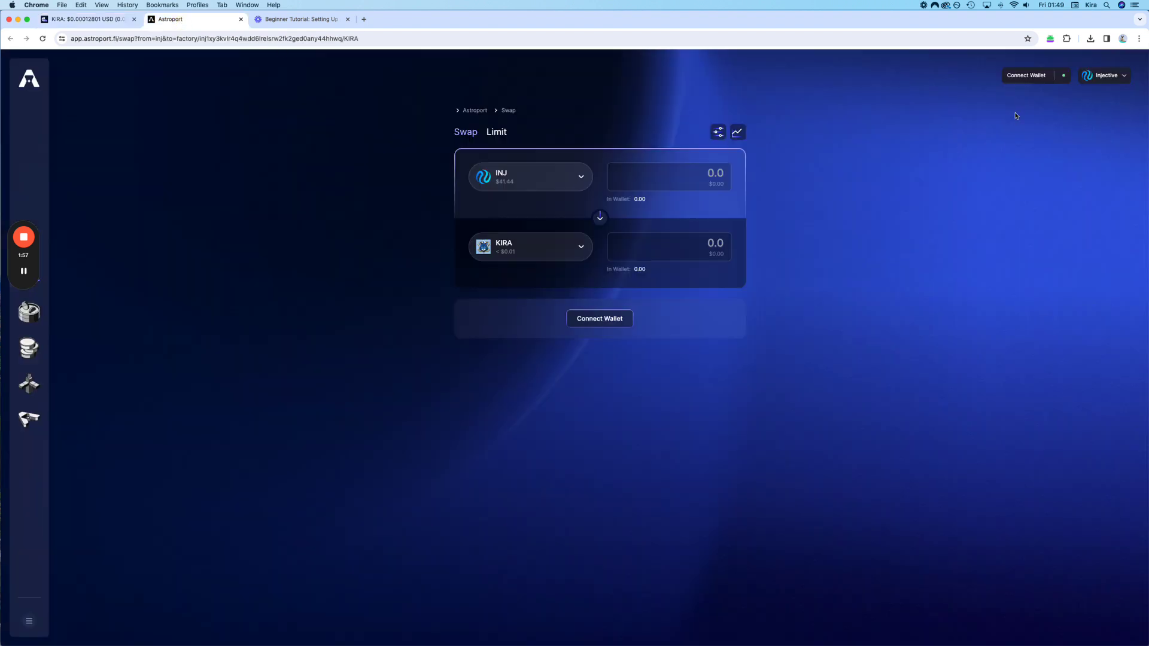
# Connect the Leap Cosmos wallet on Injective, showing 3.524416 INJ available to swap
pyautogui.click(1026, 81)
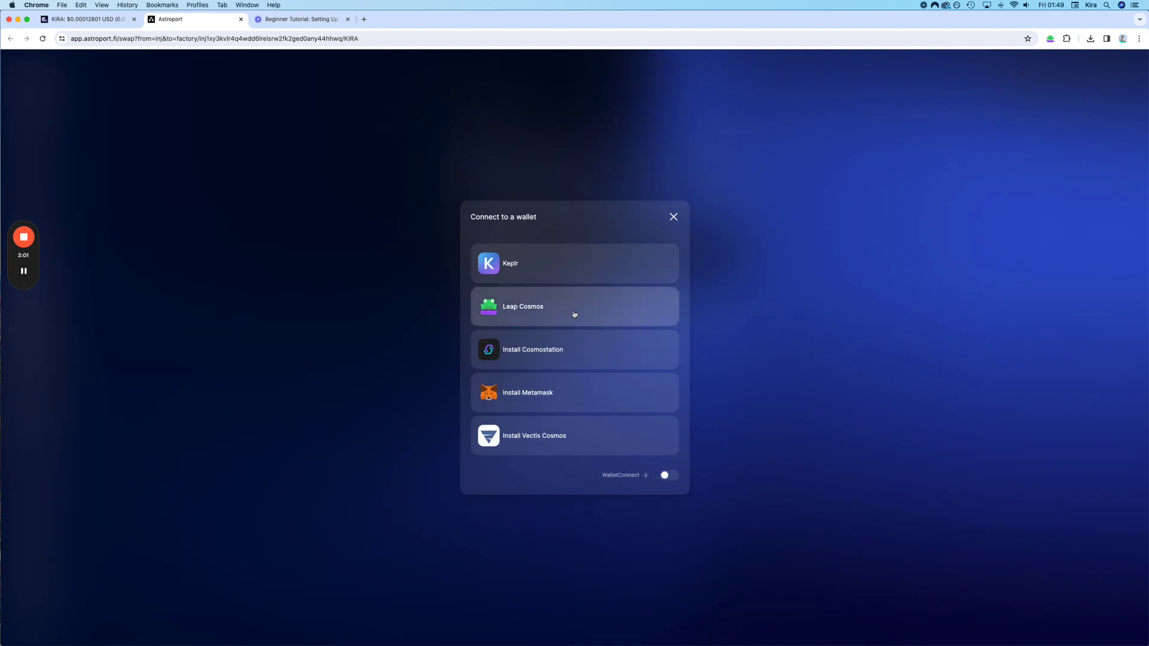
pyautogui.click(540, 310)
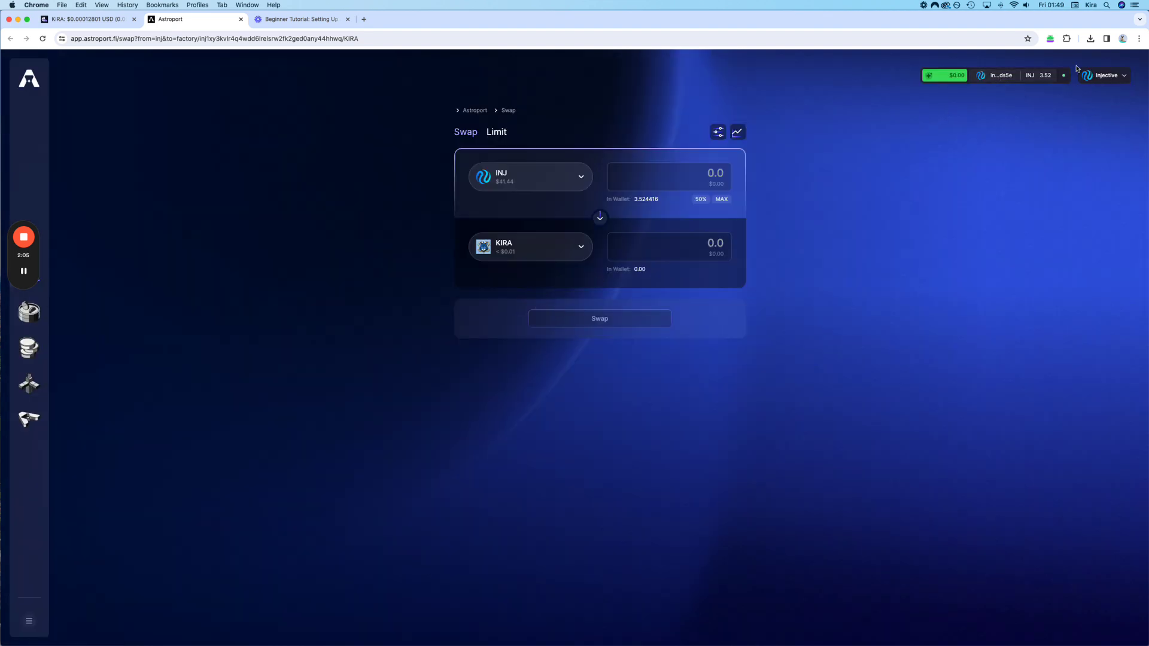
pyautogui.click(1107, 79)
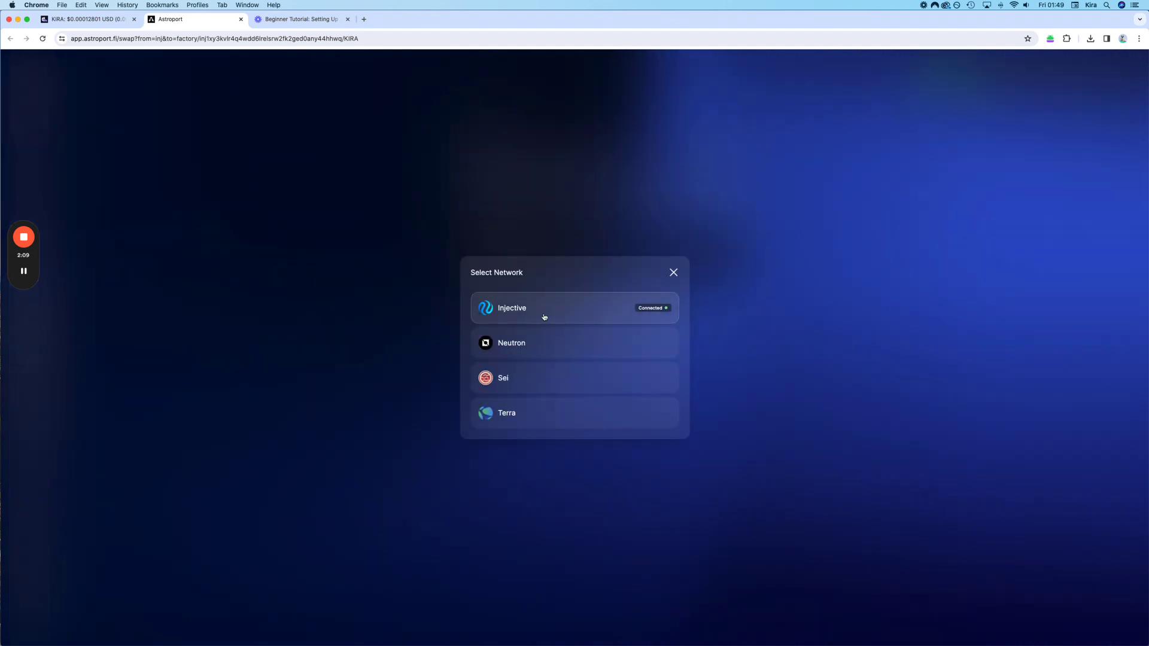
pyautogui.click(673, 272)
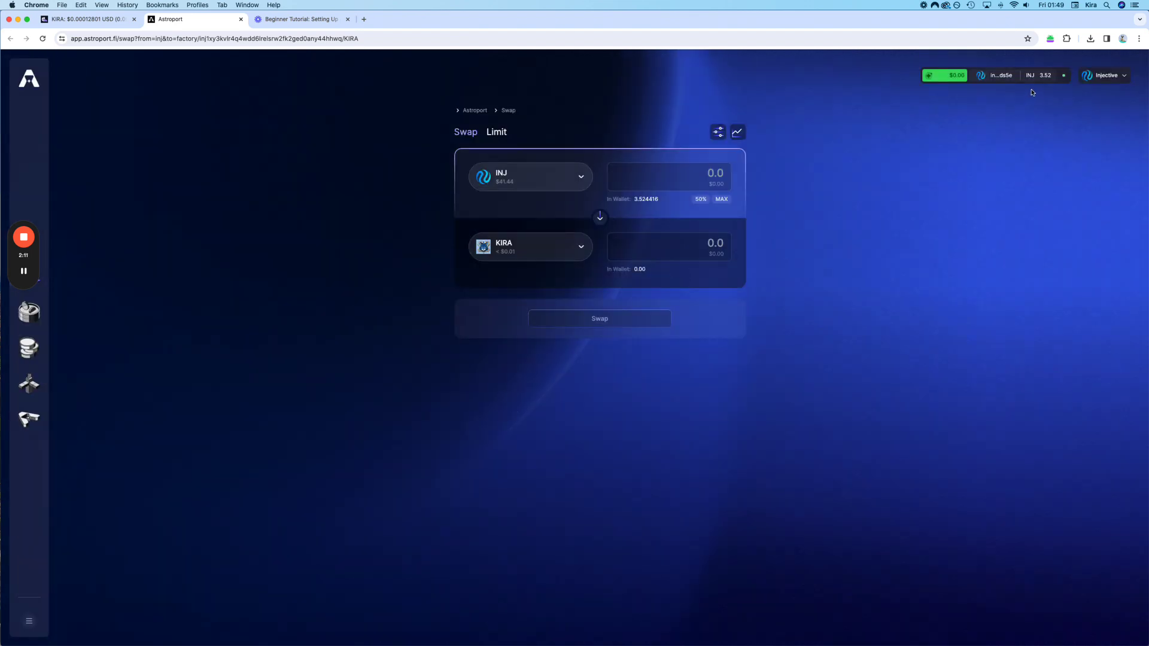
pyautogui.click(1103, 78)
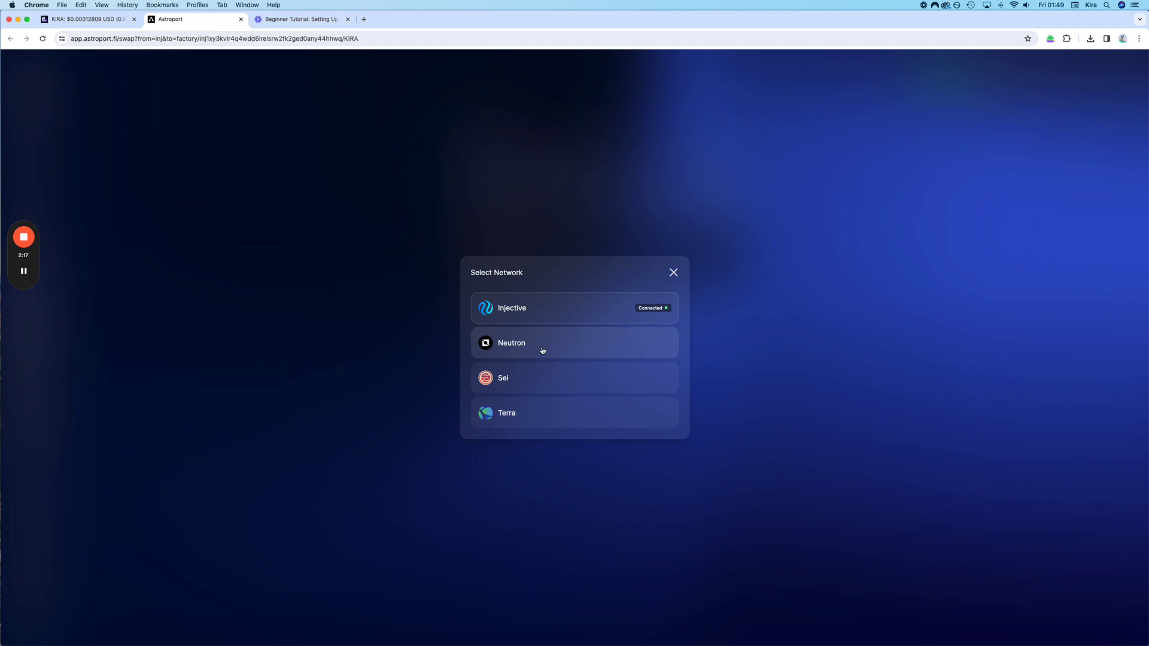
pyautogui.click(525, 315)
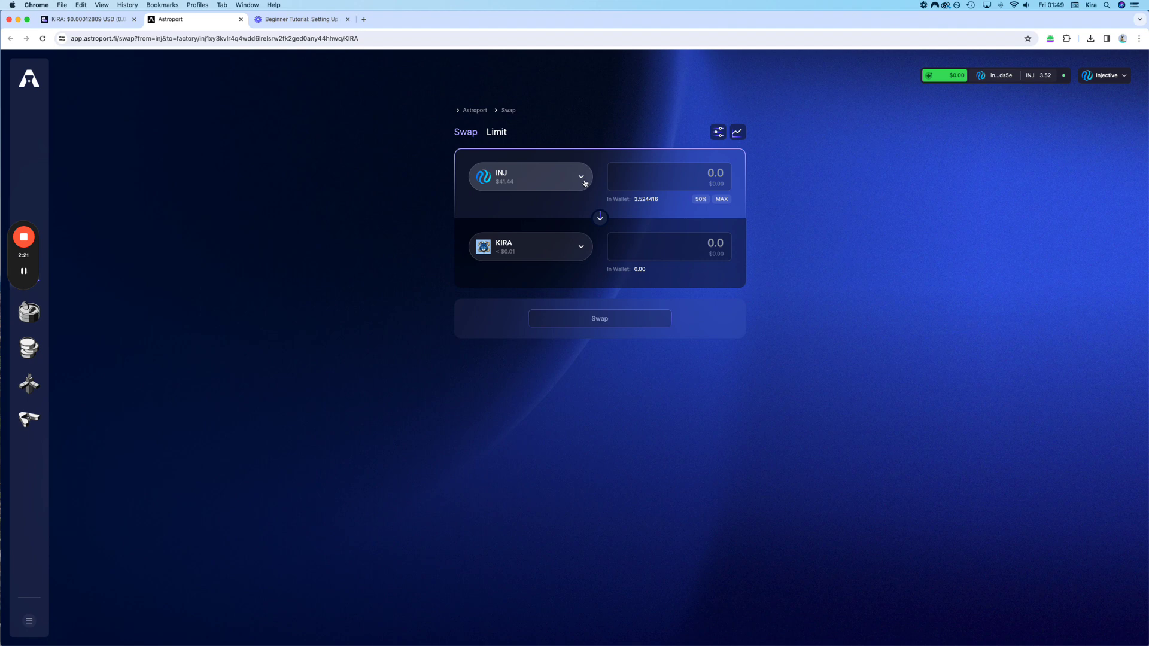
# Enter 2 INJ to pay and change the custom slippage tolerance to 50.00%
pyautogui.click(694, 176)
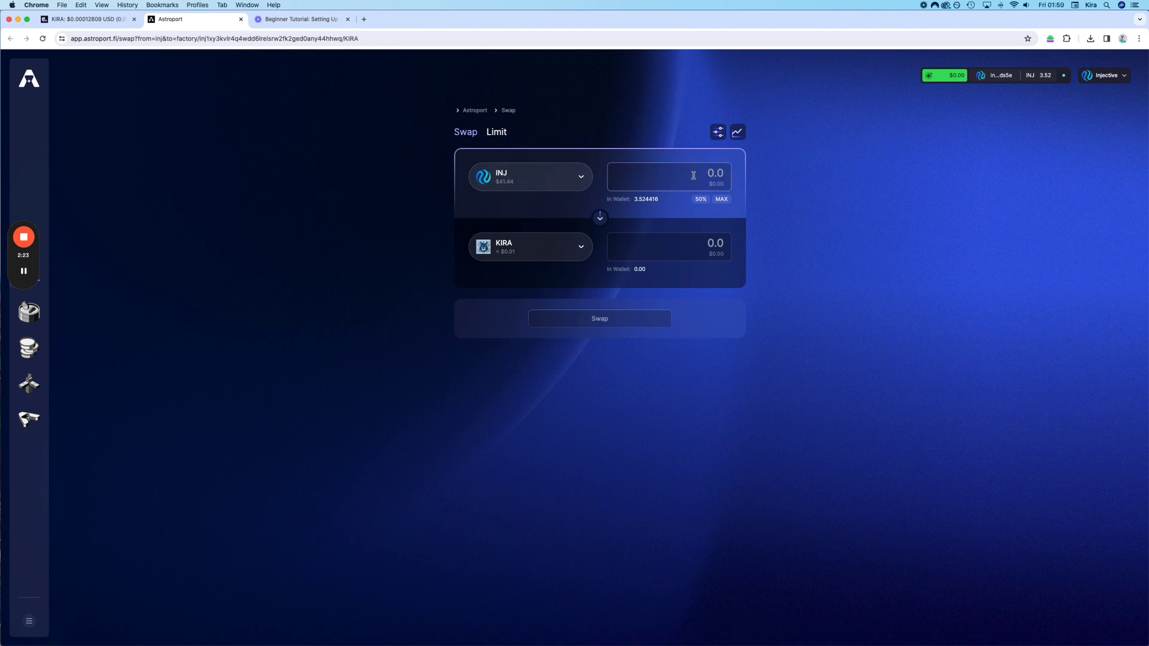
pyautogui.write('2')
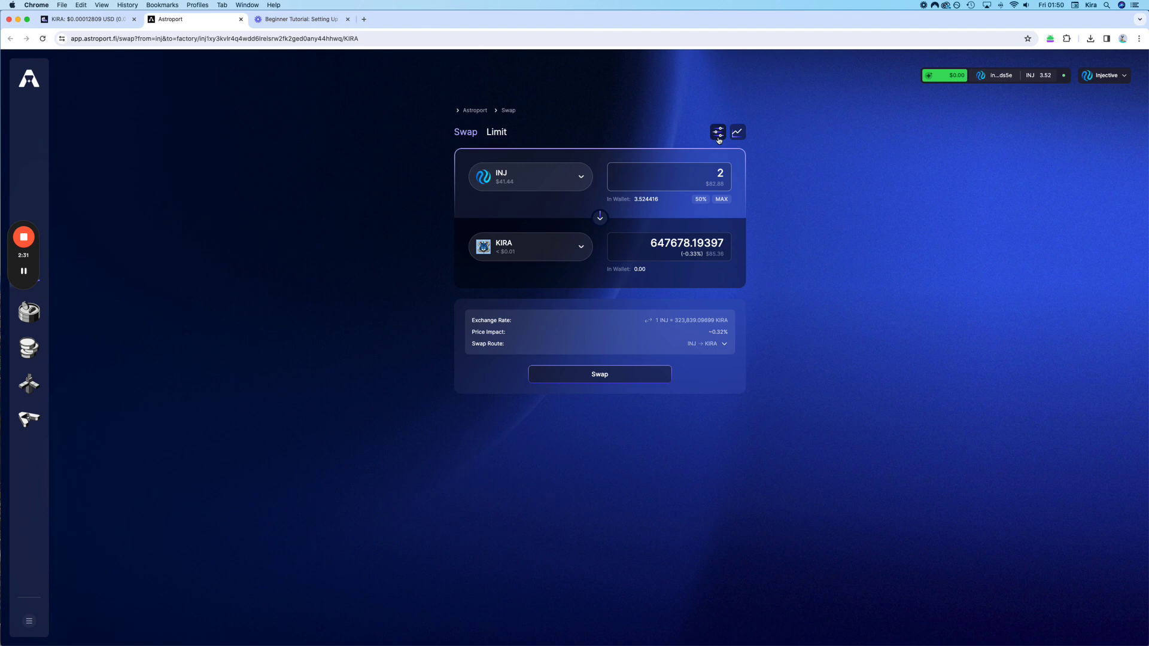
pyautogui.click(718, 136)
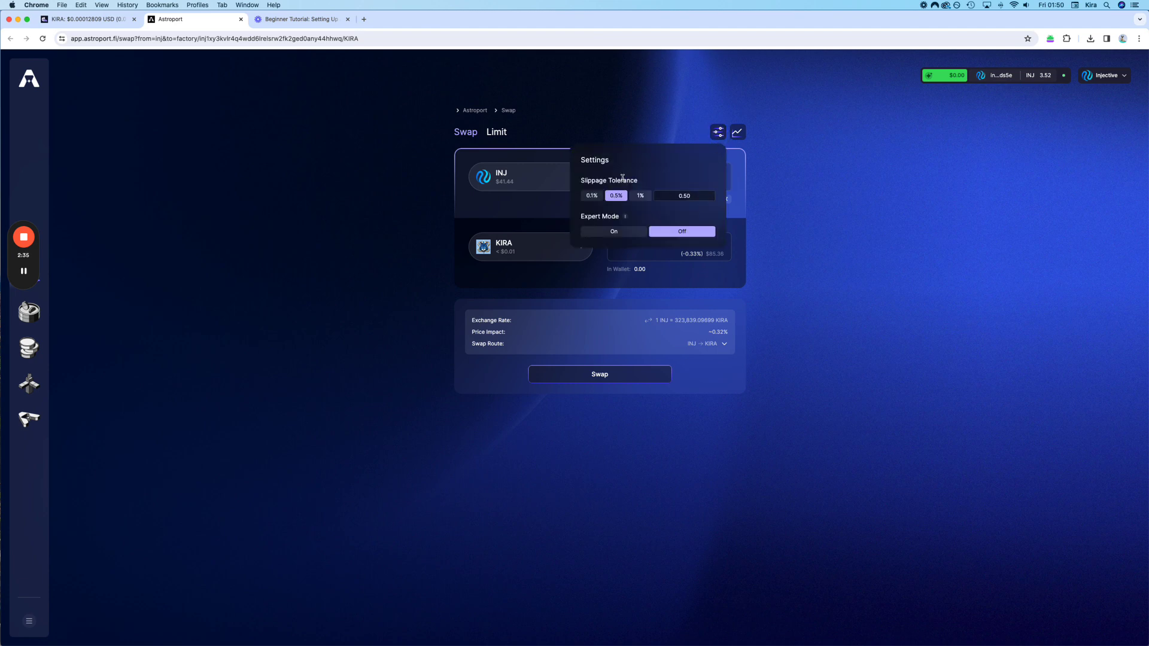
pyautogui.doubleClick(698, 195)
pyautogui.press('BackSpace')
pyautogui.write('50.00')
# Confirm the 2 INJ for 646.88K KIRA swap and approve it in the Leap wallet
pyautogui.click(771, 232)
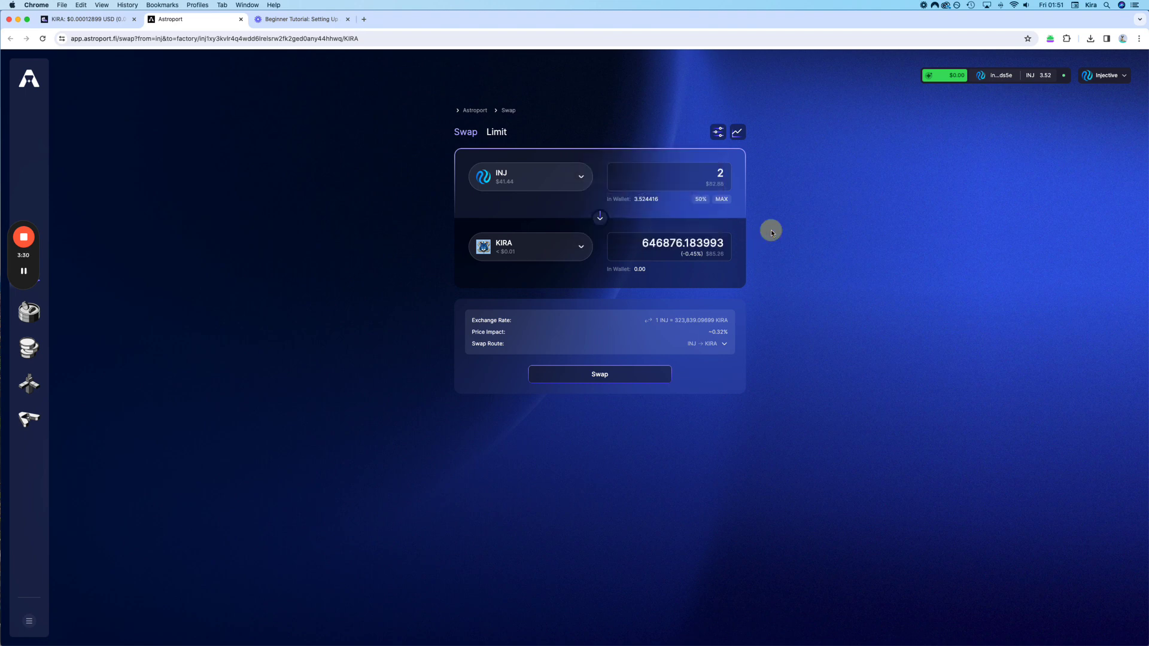
pyautogui.click(720, 172)
pyautogui.click(616, 382)
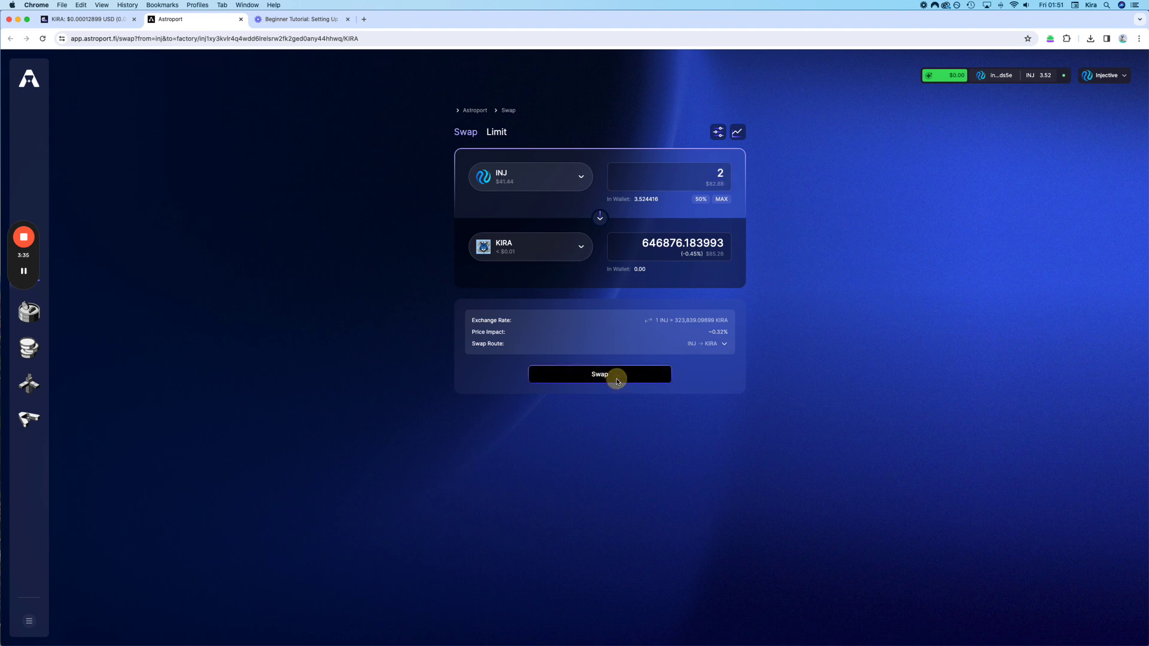
pyautogui.click(591, 516)
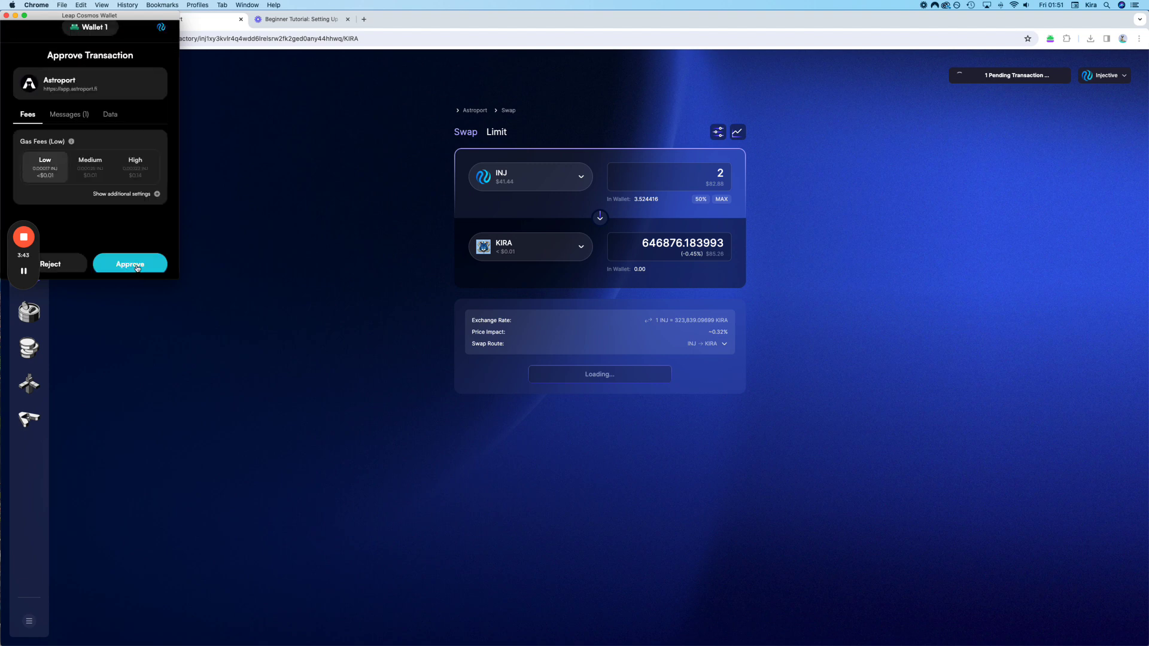
pyautogui.click(136, 264)
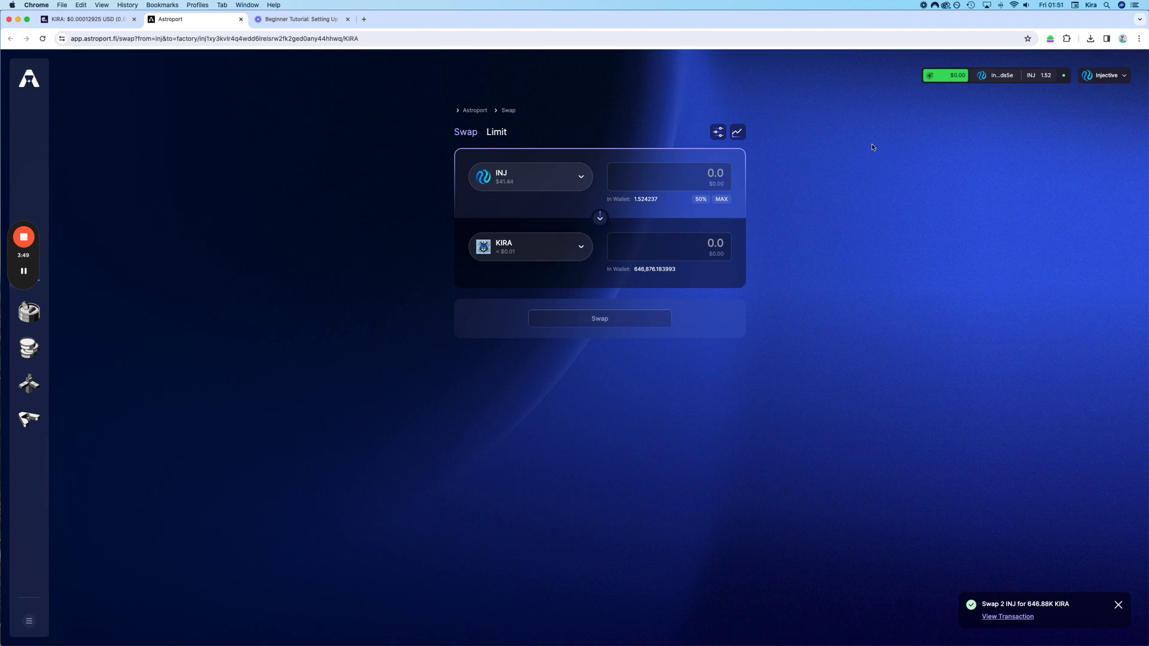
pyautogui.click(1051, 41)
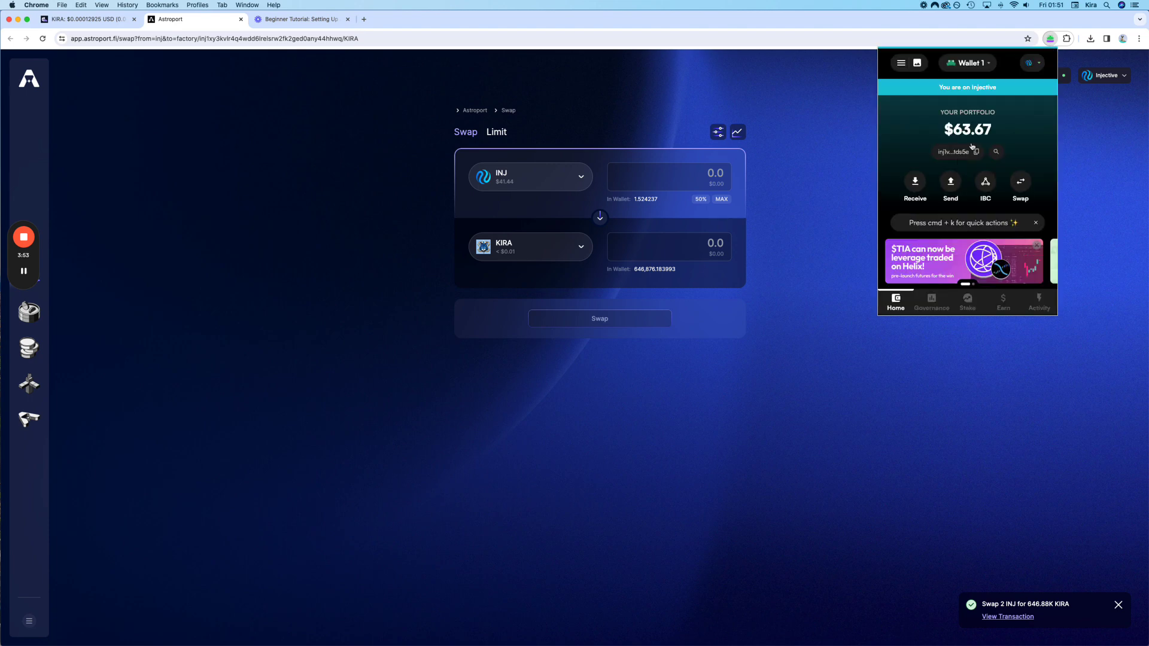
pyautogui.scroll(-3, 974, 204)
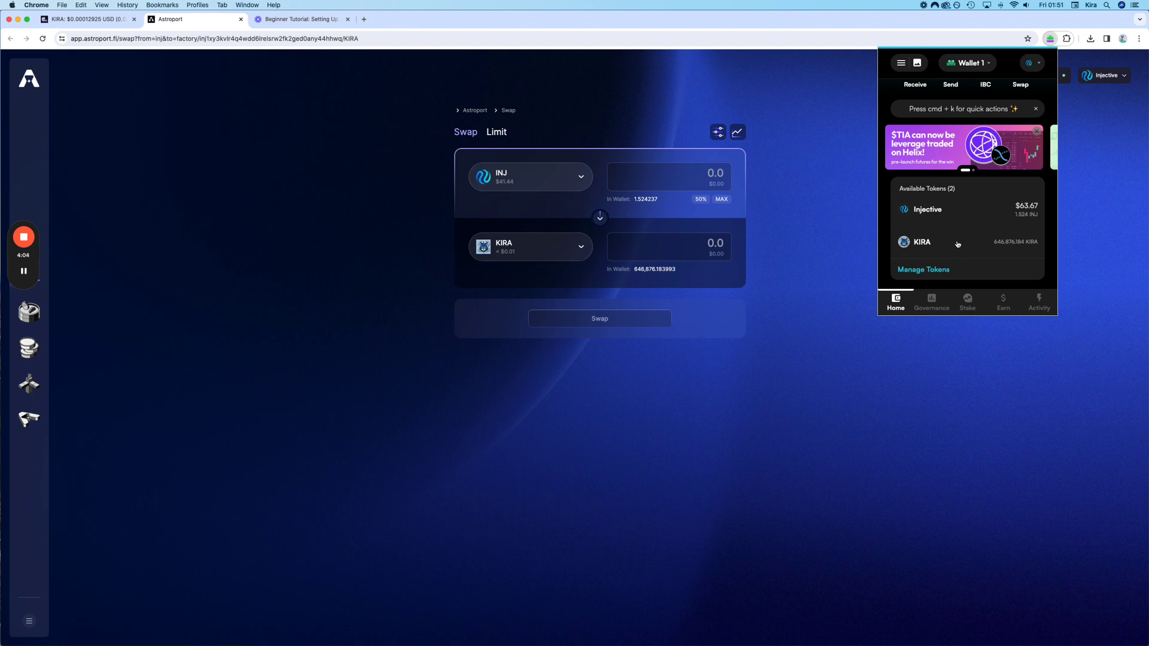
pyautogui.scroll(3, 958, 244)
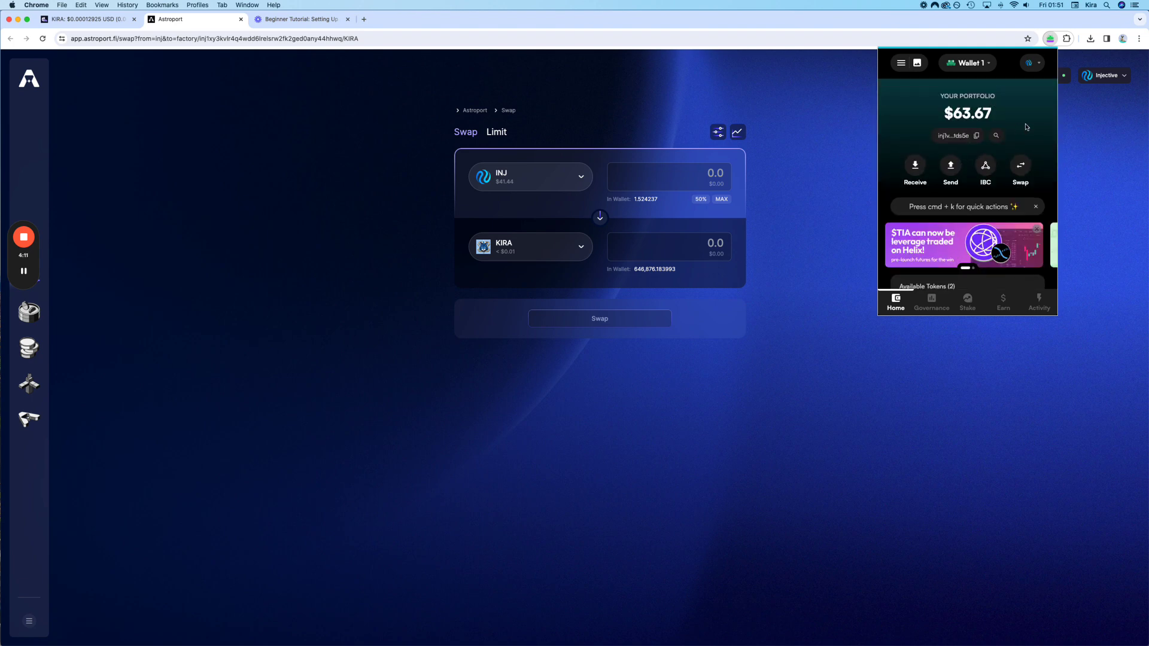
pyautogui.scroll(-2, 975, 146)
pyautogui.scroll(2, 974, 147)
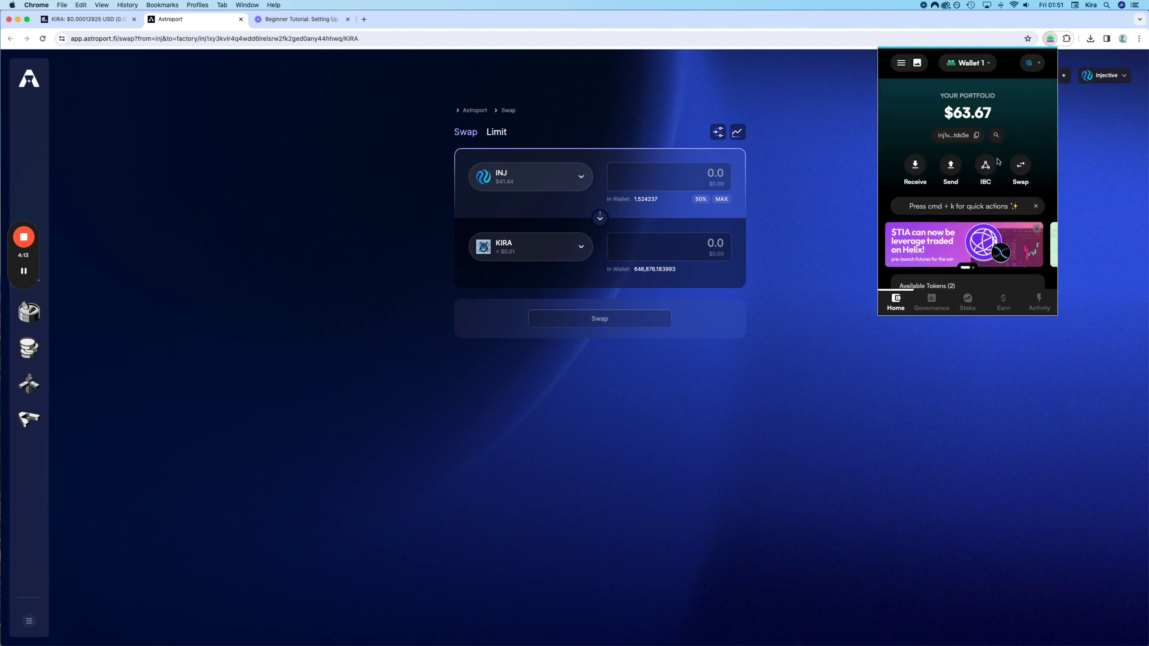
pyautogui.scroll(-3, 958, 239)
pyautogui.scroll(2, 955, 245)
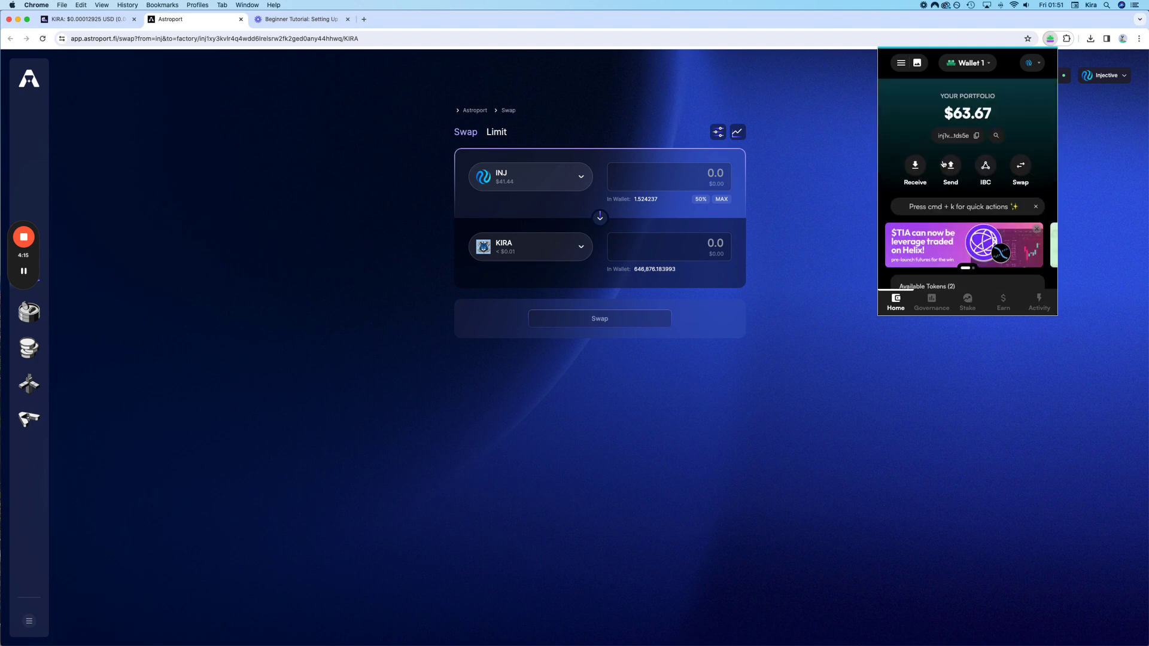
pyautogui.scroll(-2, 988, 157)
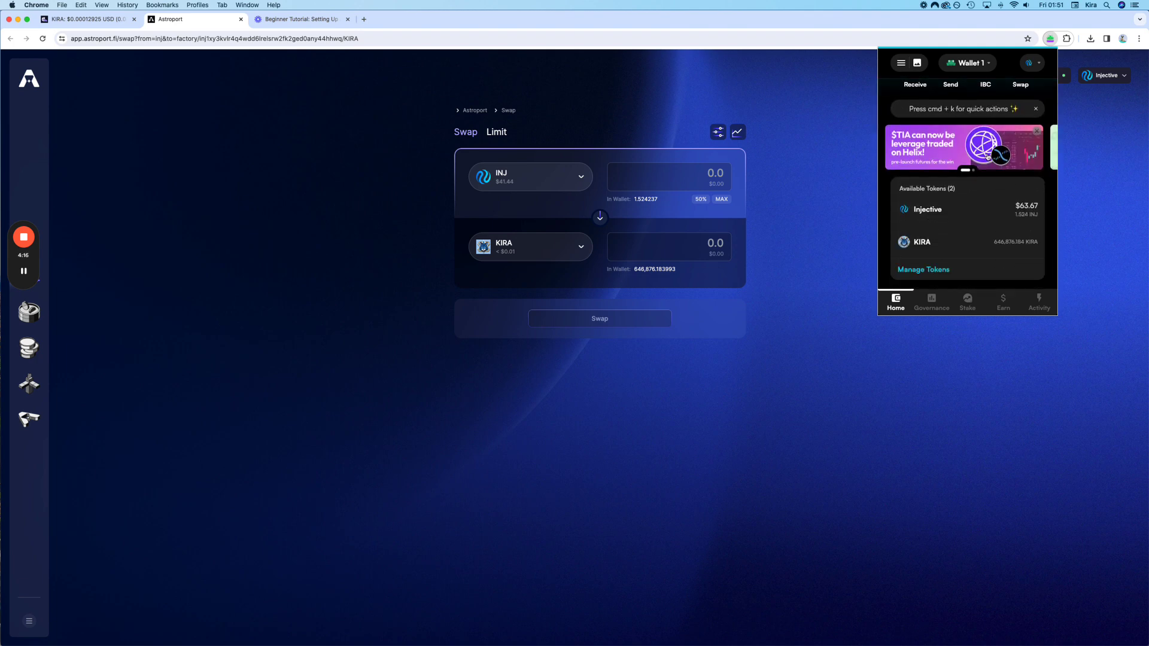
pyautogui.click(924, 242)
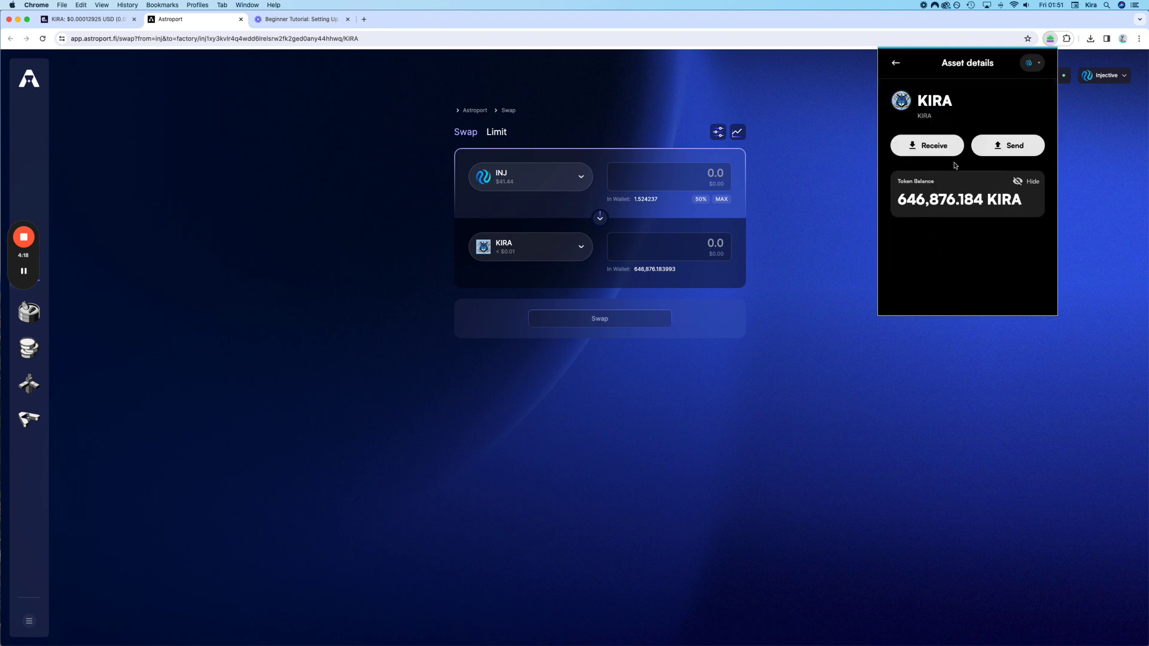
pyautogui.click(1007, 147)
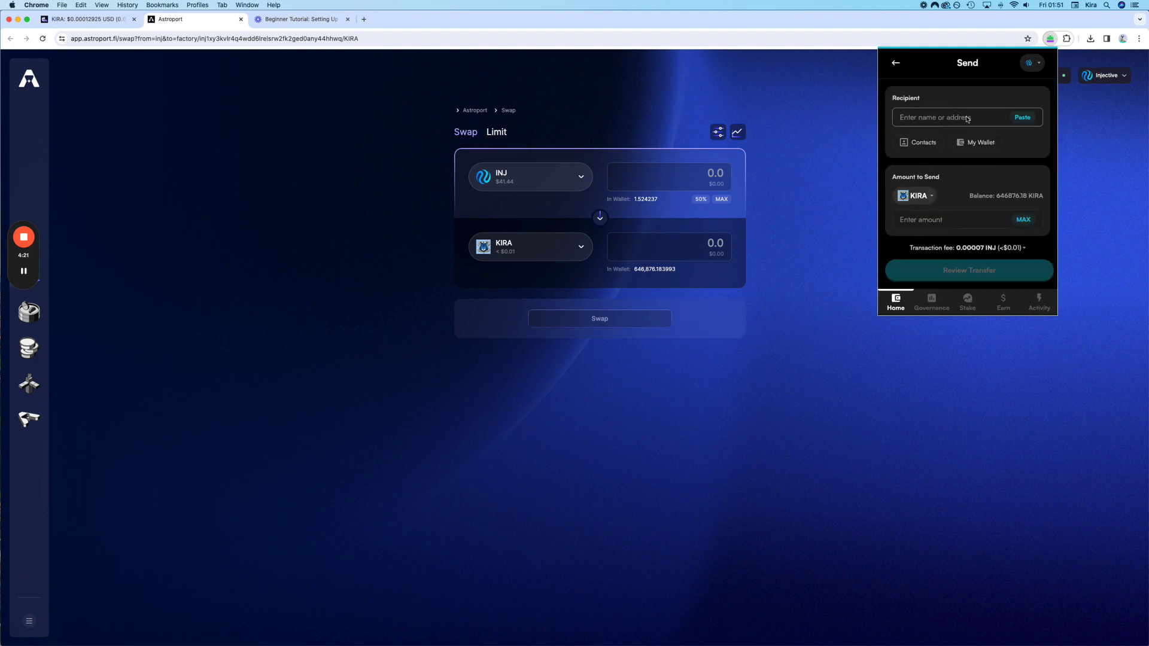
pyautogui.click(896, 63)
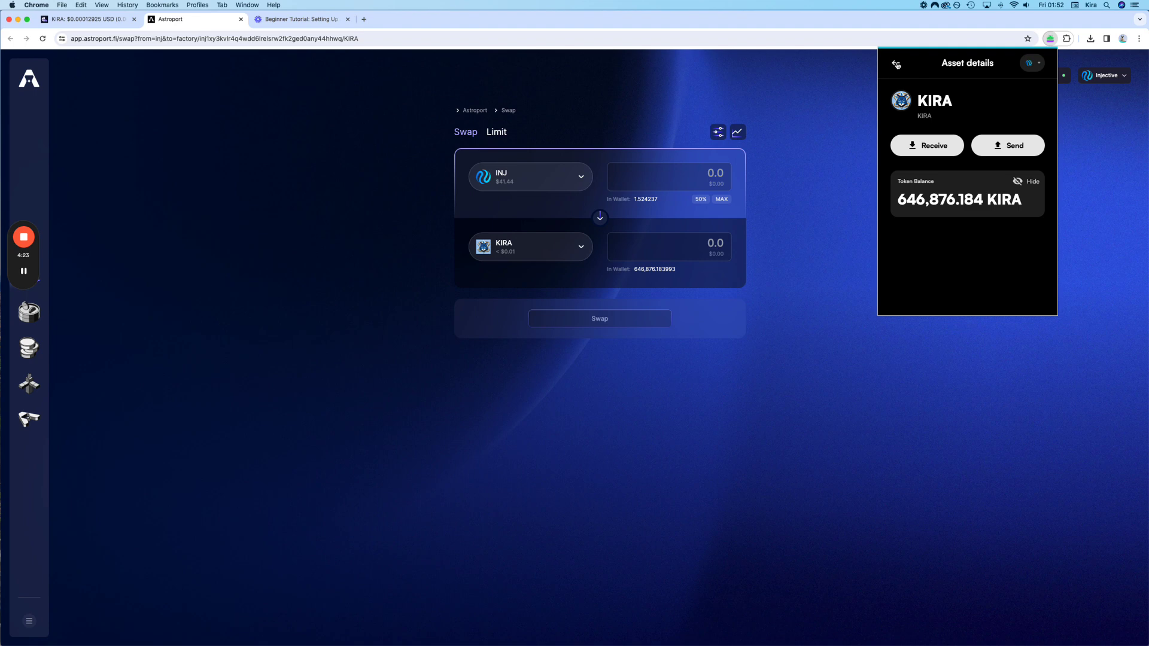
pyautogui.click(897, 64)
pyautogui.click(845, 106)
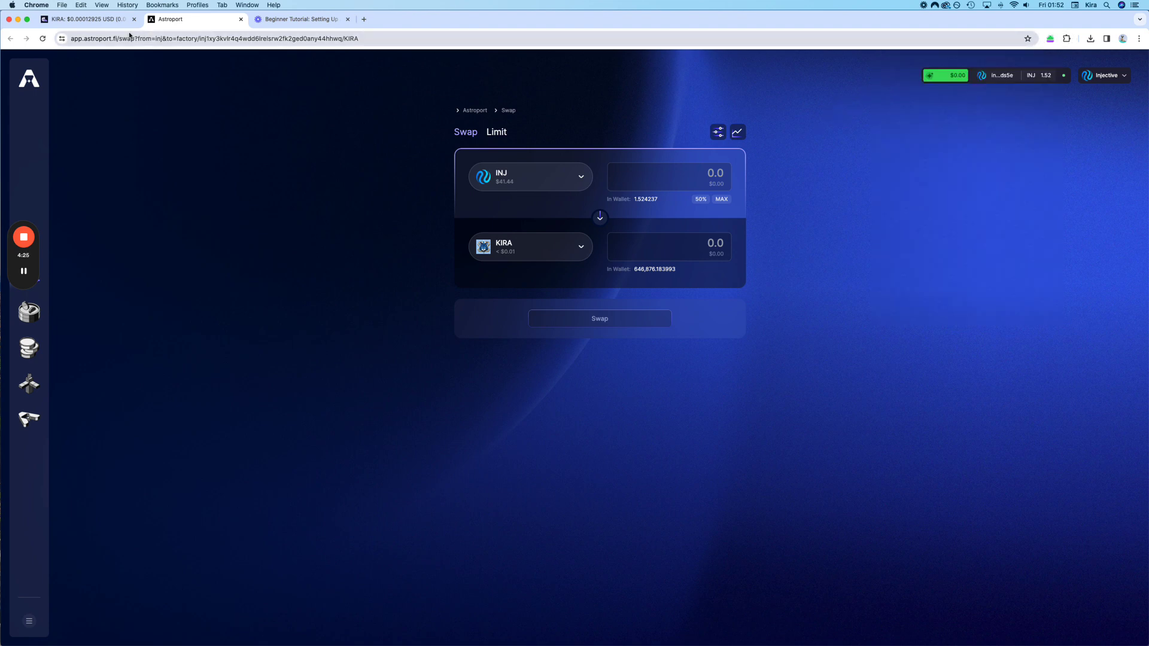
# On Coinhall's KIRA page, connect the Leap wallet on the Injective network
pyautogui.click(83, 19)
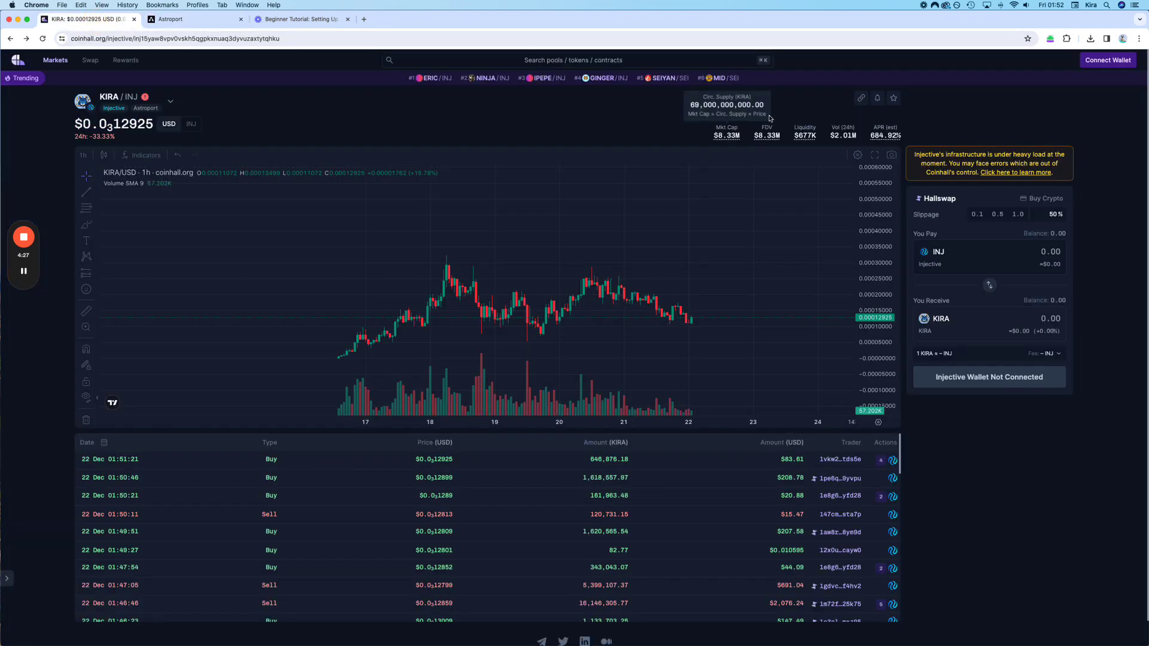
pyautogui.click(1109, 60)
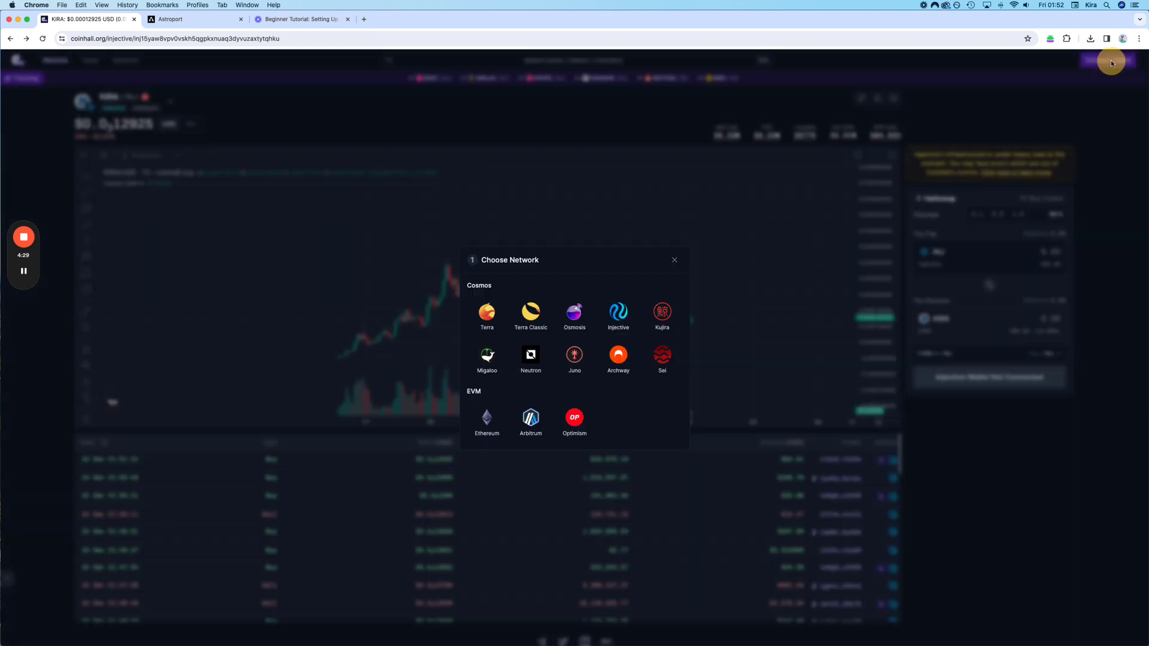
pyautogui.click(621, 318)
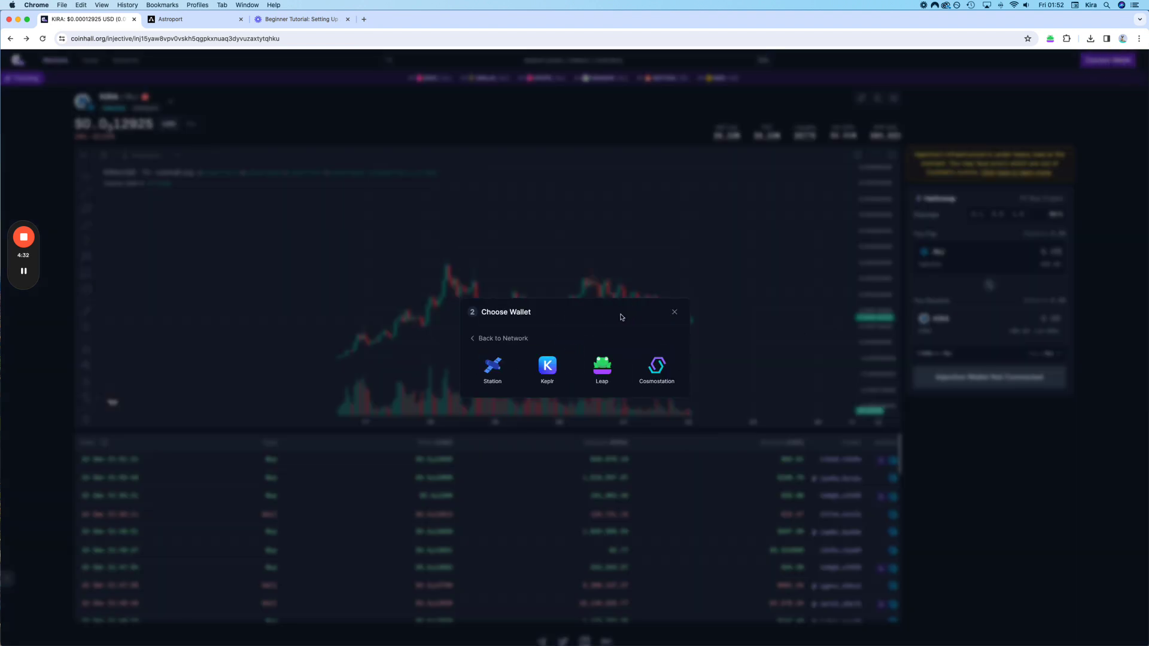
pyautogui.click(604, 377)
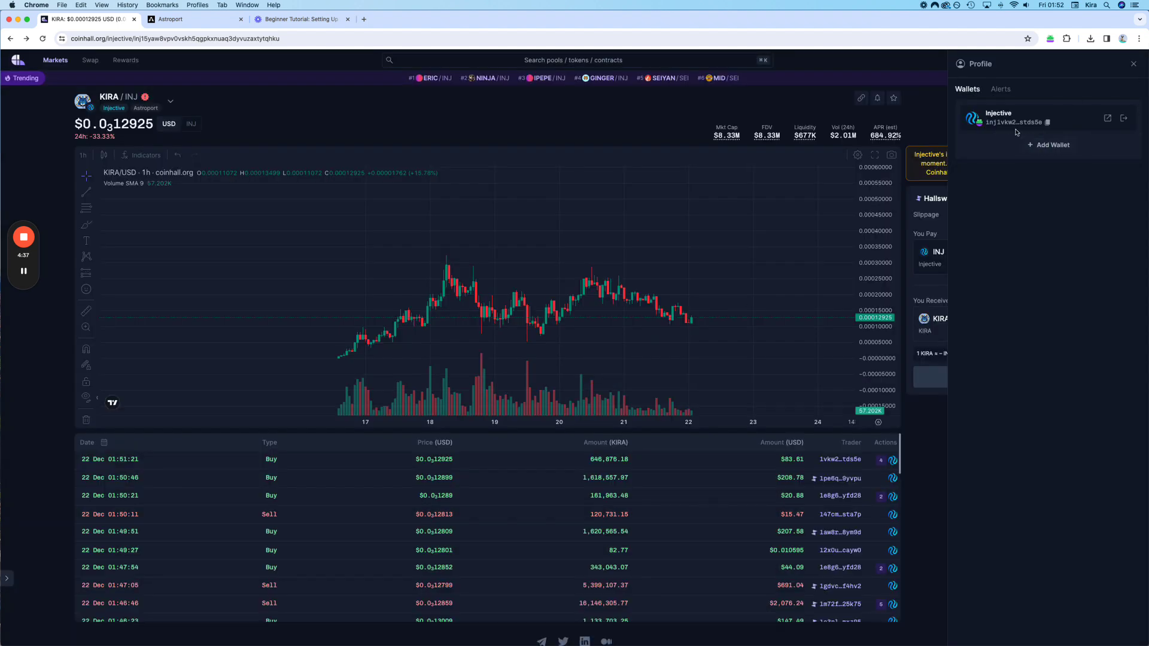
pyautogui.click(1134, 64)
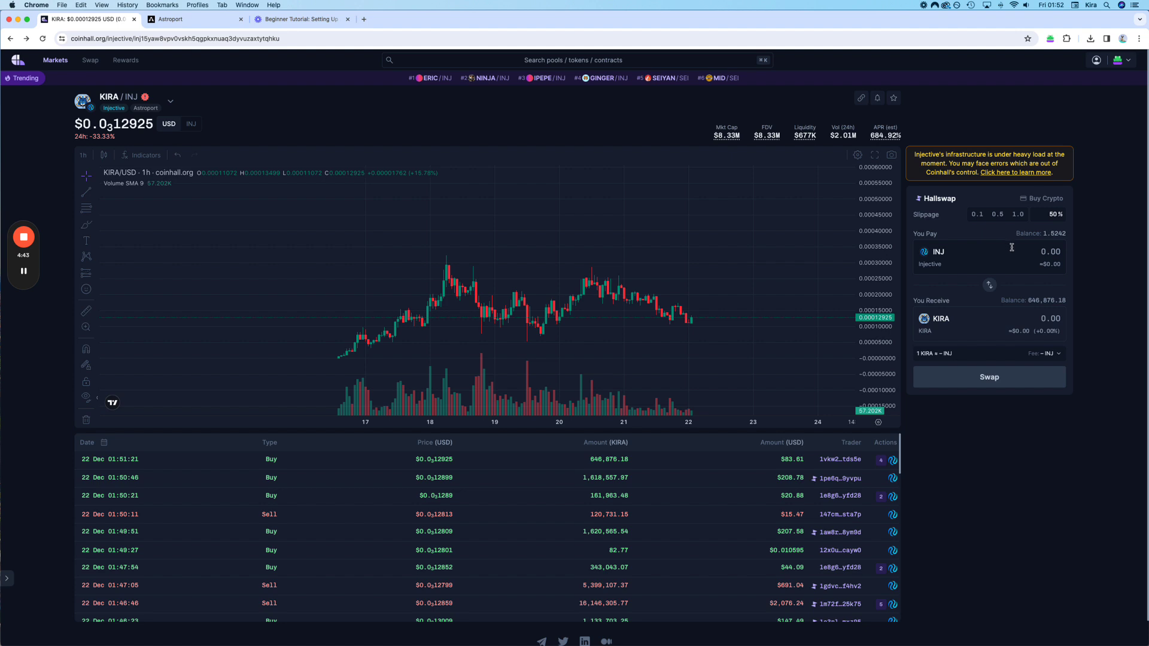
# Swap 1 INJ for KIRA in Hallswap at 50% slippage, approving in Leap
pyautogui.click(1032, 249)
pyautogui.write('1')
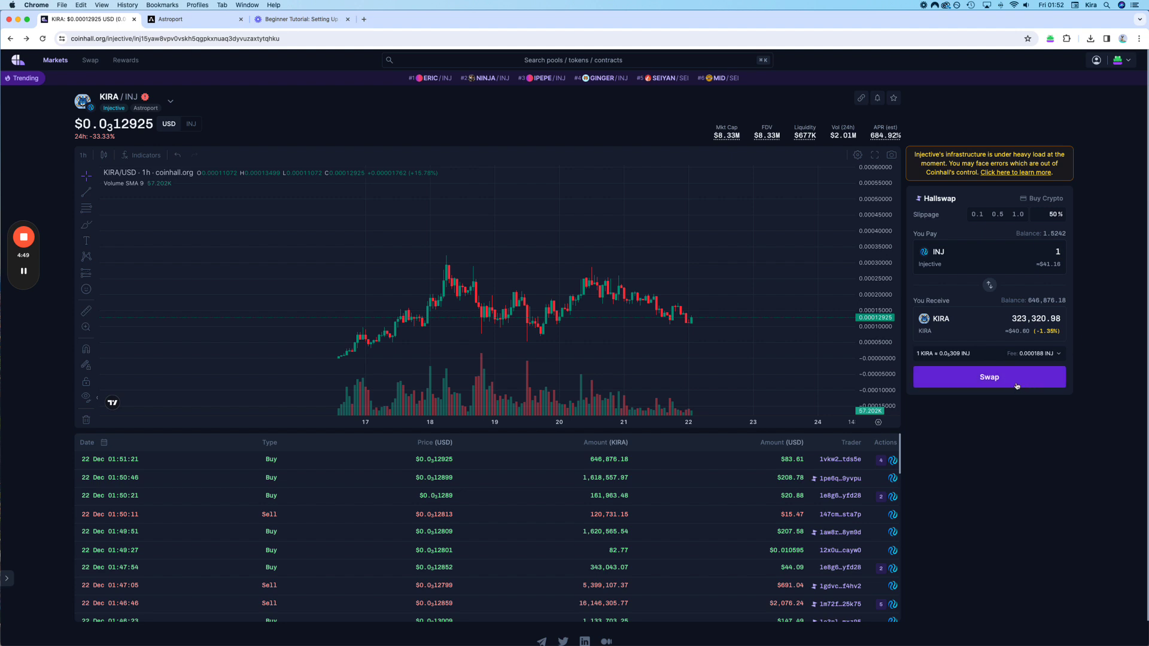
pyautogui.click(1060, 214)
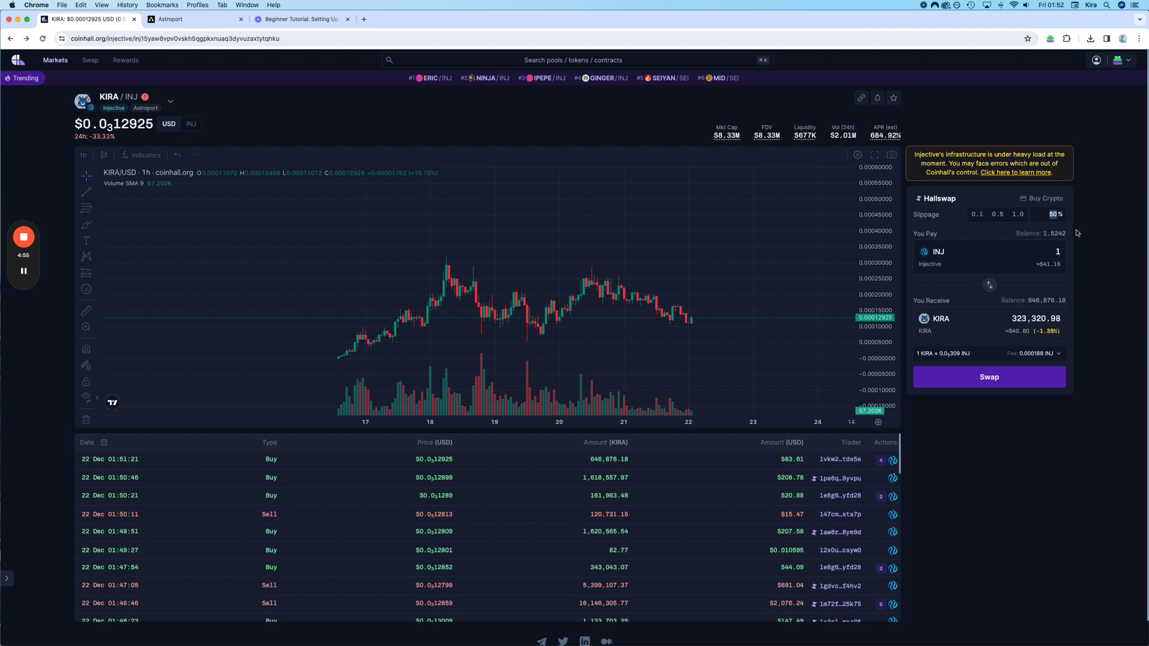
pyautogui.click(1077, 230)
pyautogui.click(1002, 379)
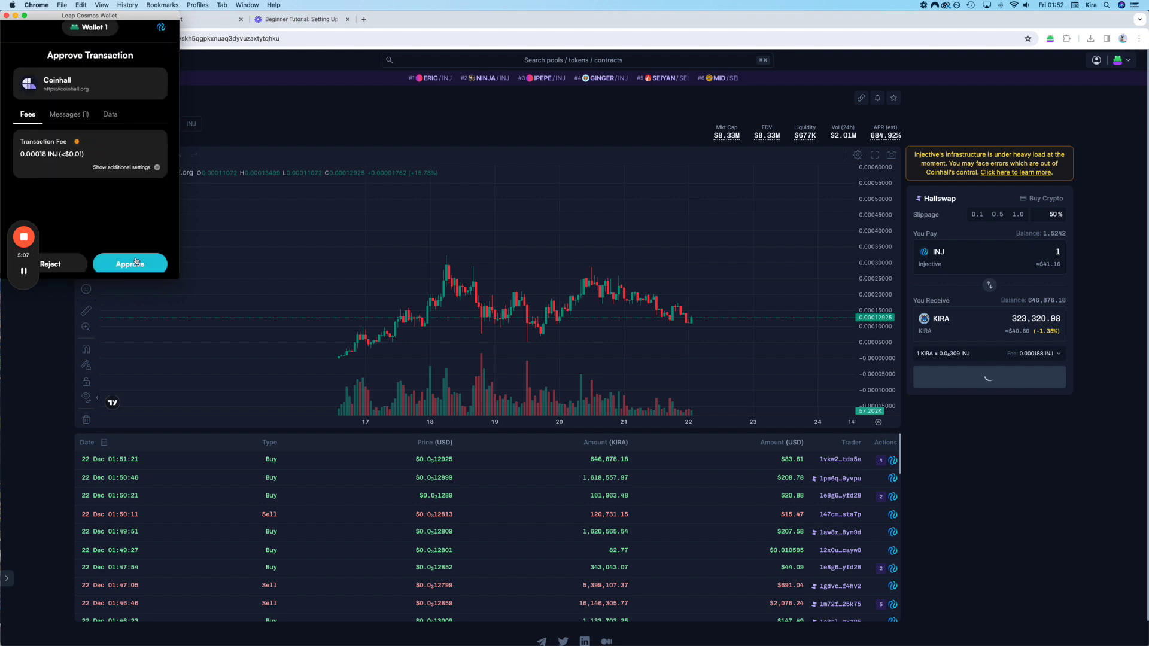
pyautogui.click(133, 259)
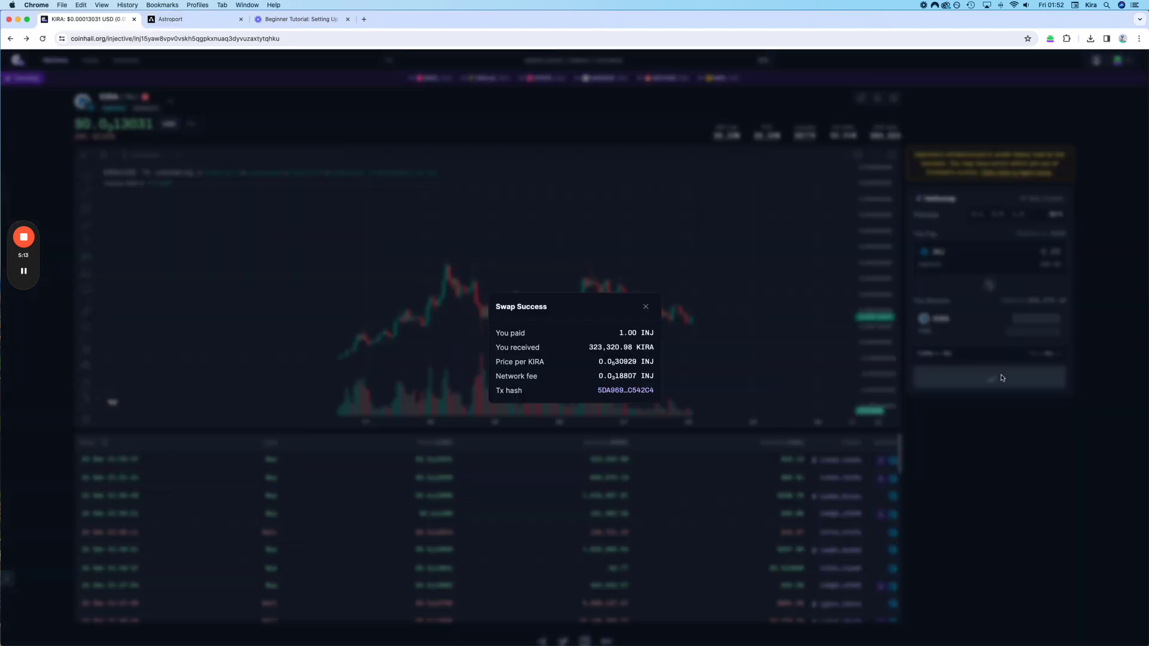
pyautogui.click(646, 308)
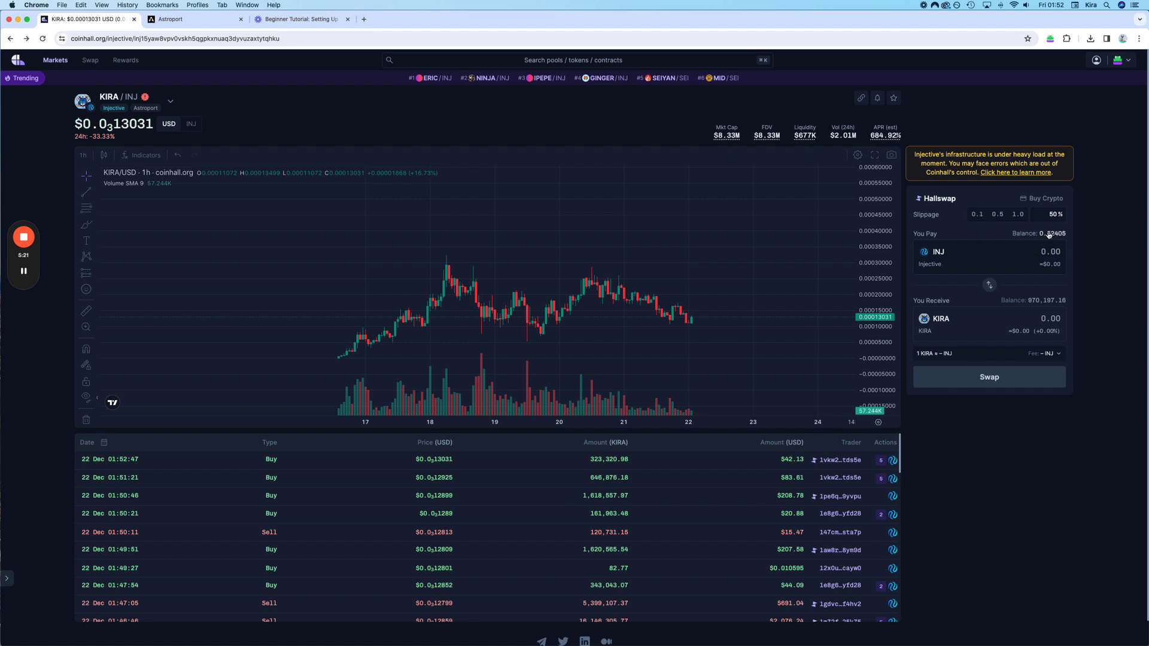
# Open the Leap wallet extension over Coinhall's KIRA/INJ page
pyautogui.click(1028, 251)
pyautogui.click(1044, 50)
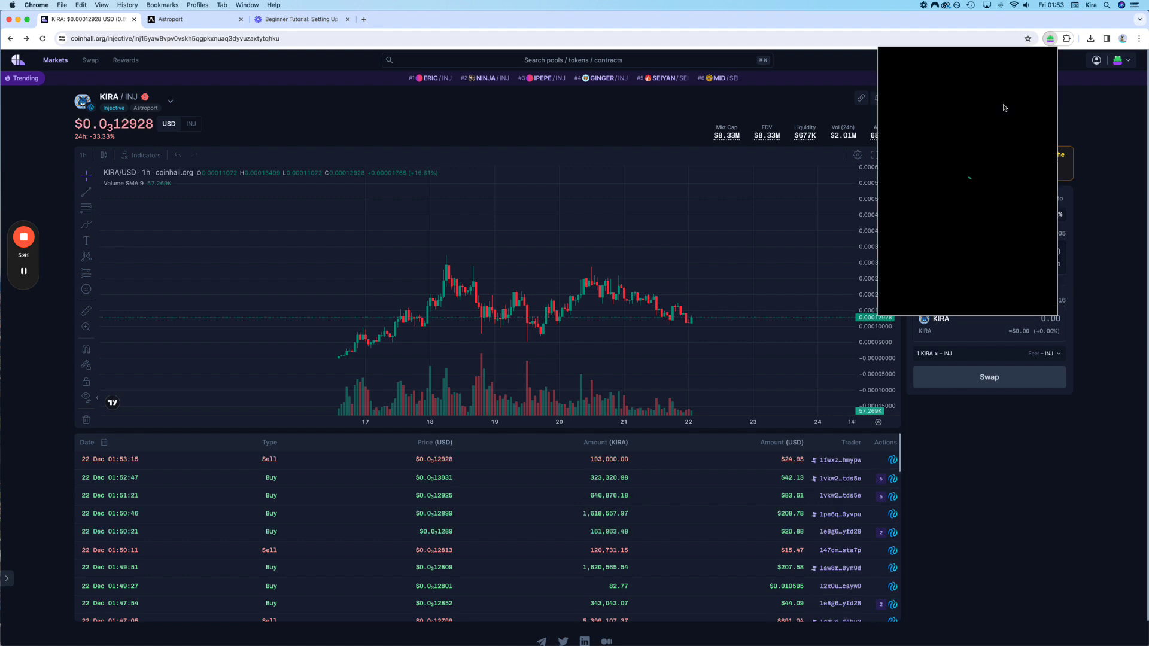